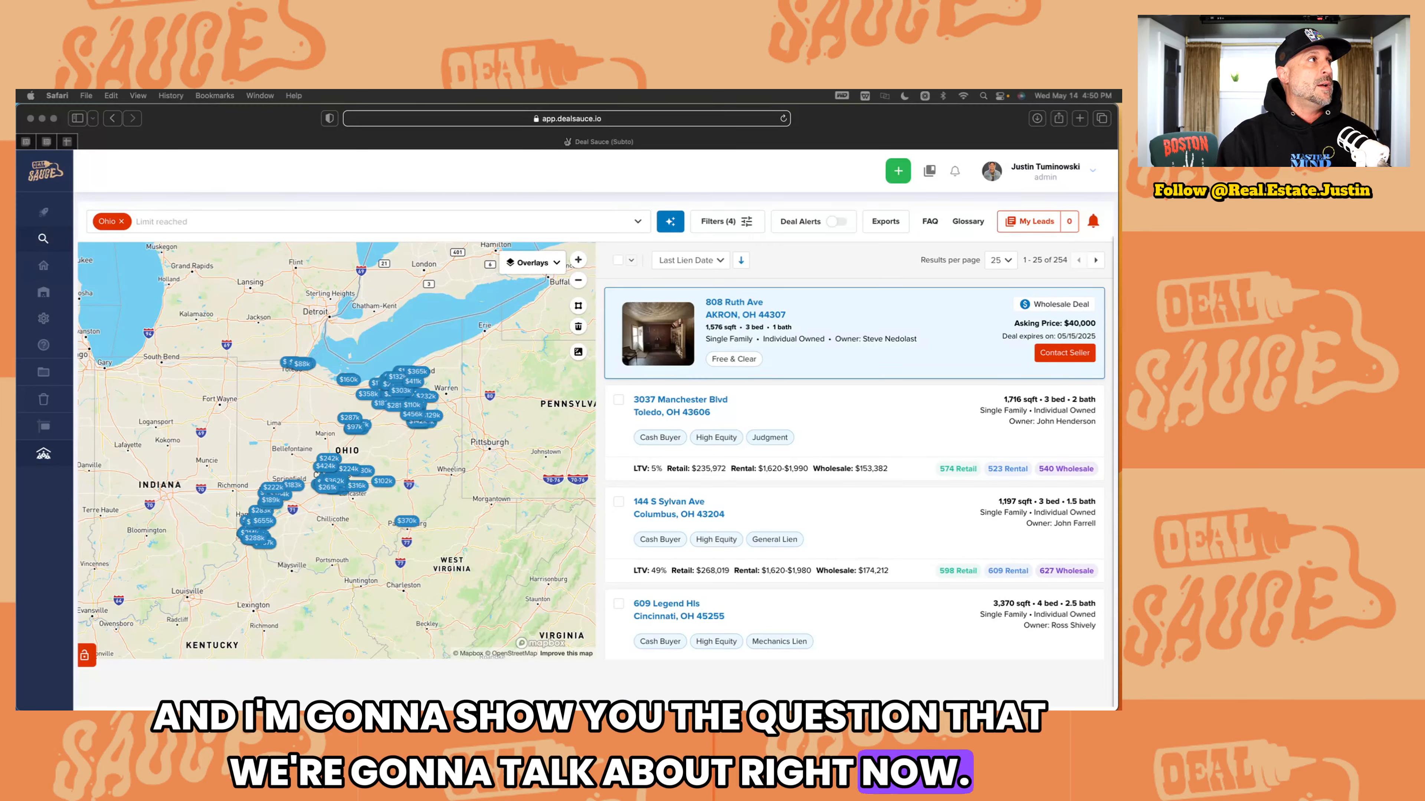
Step: Bring the Preview screenshot of the wholesaling and novation leads support question over the Safari window
drag(17, 93, 293, 155)
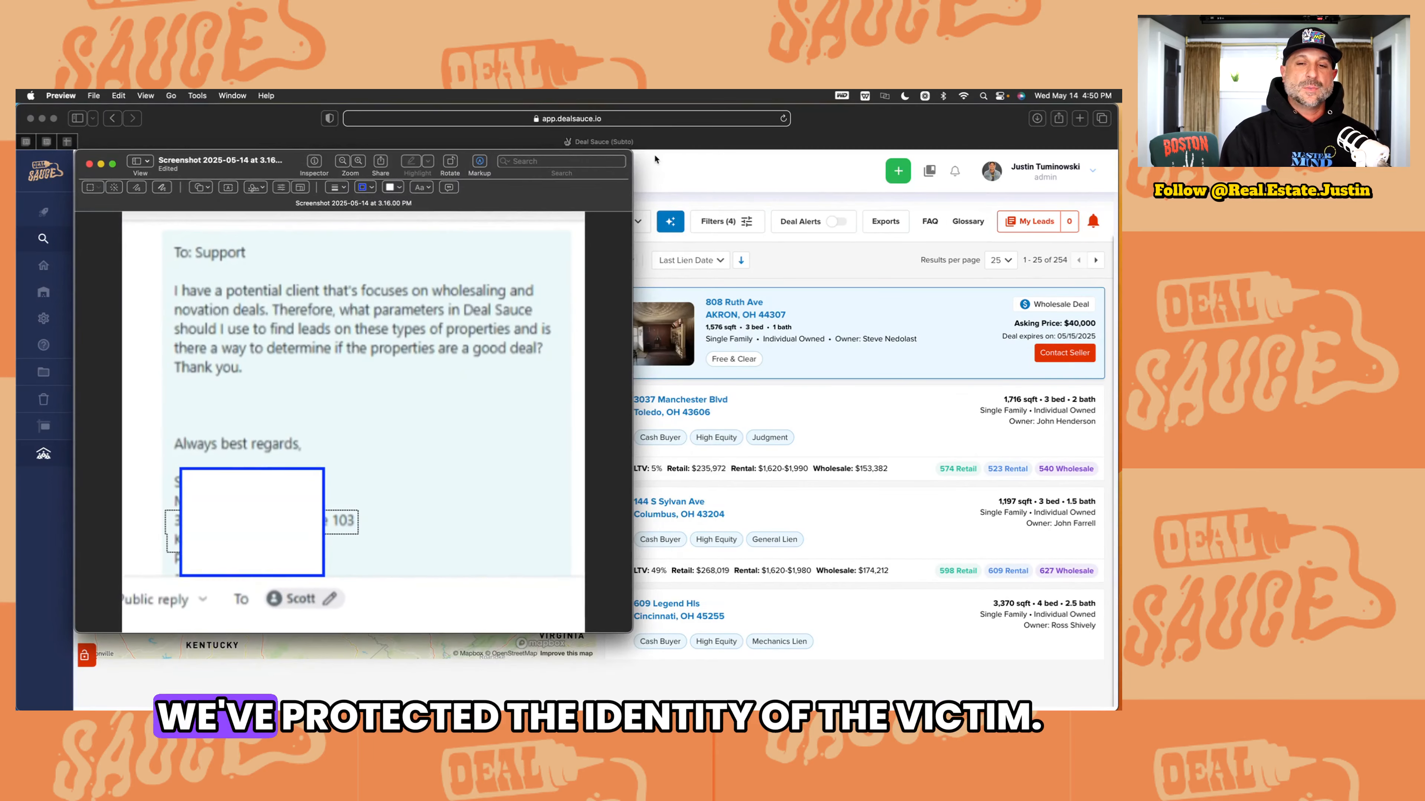
Step: Deselect the screenshot image and move the Preview window off screen
click(291, 444)
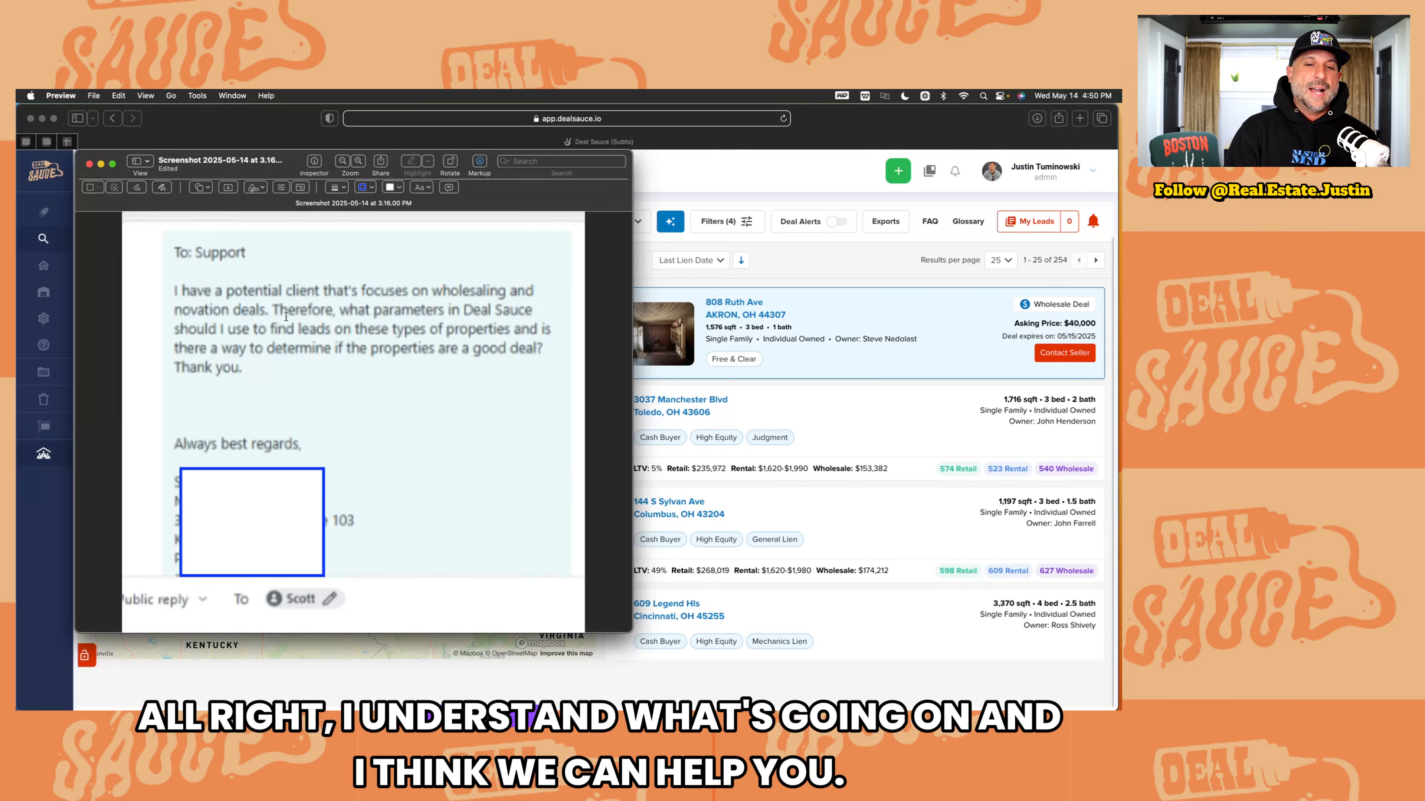
drag(299, 164, 17, 107)
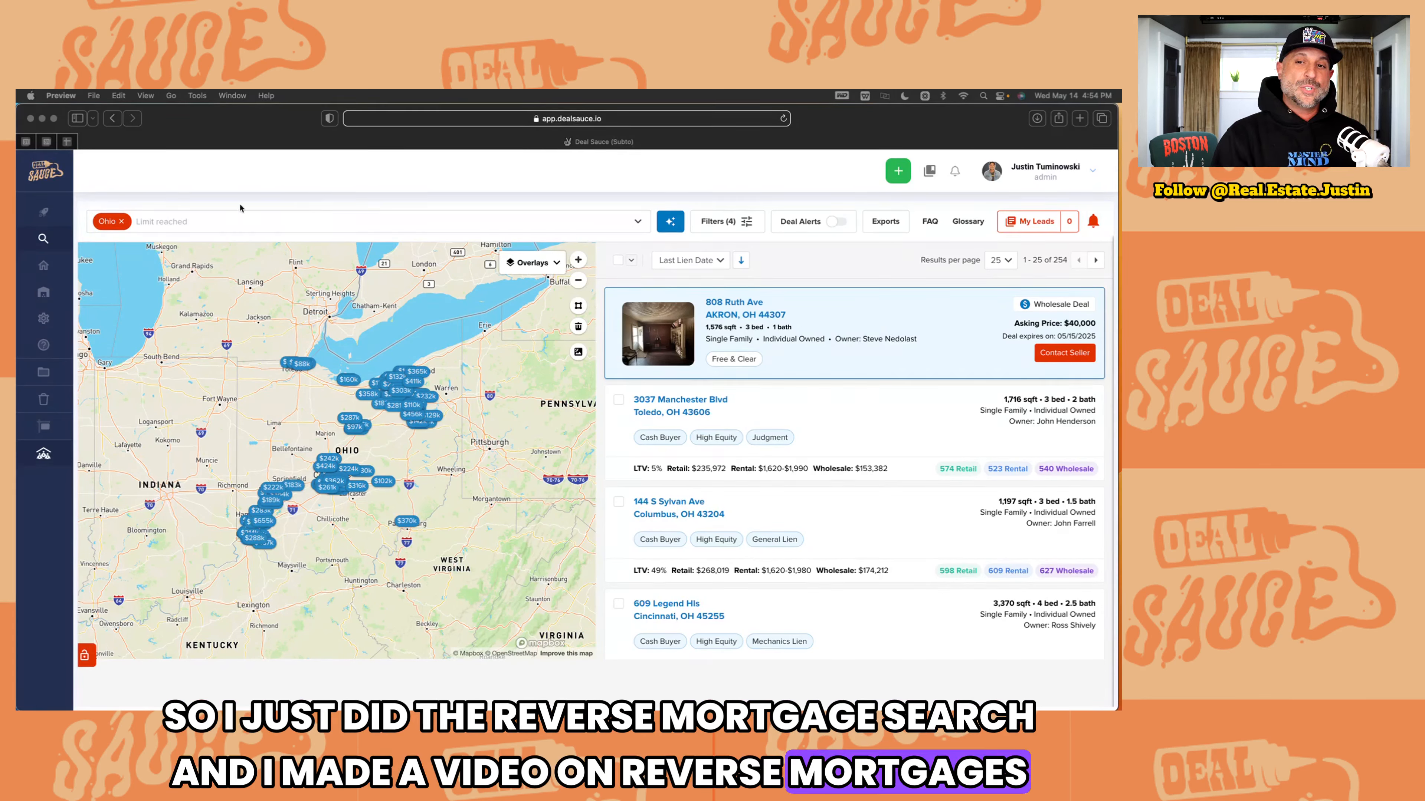
Step: Return to the Deal Sauce Ohio search showing 254 filtered property results
click(805, 268)
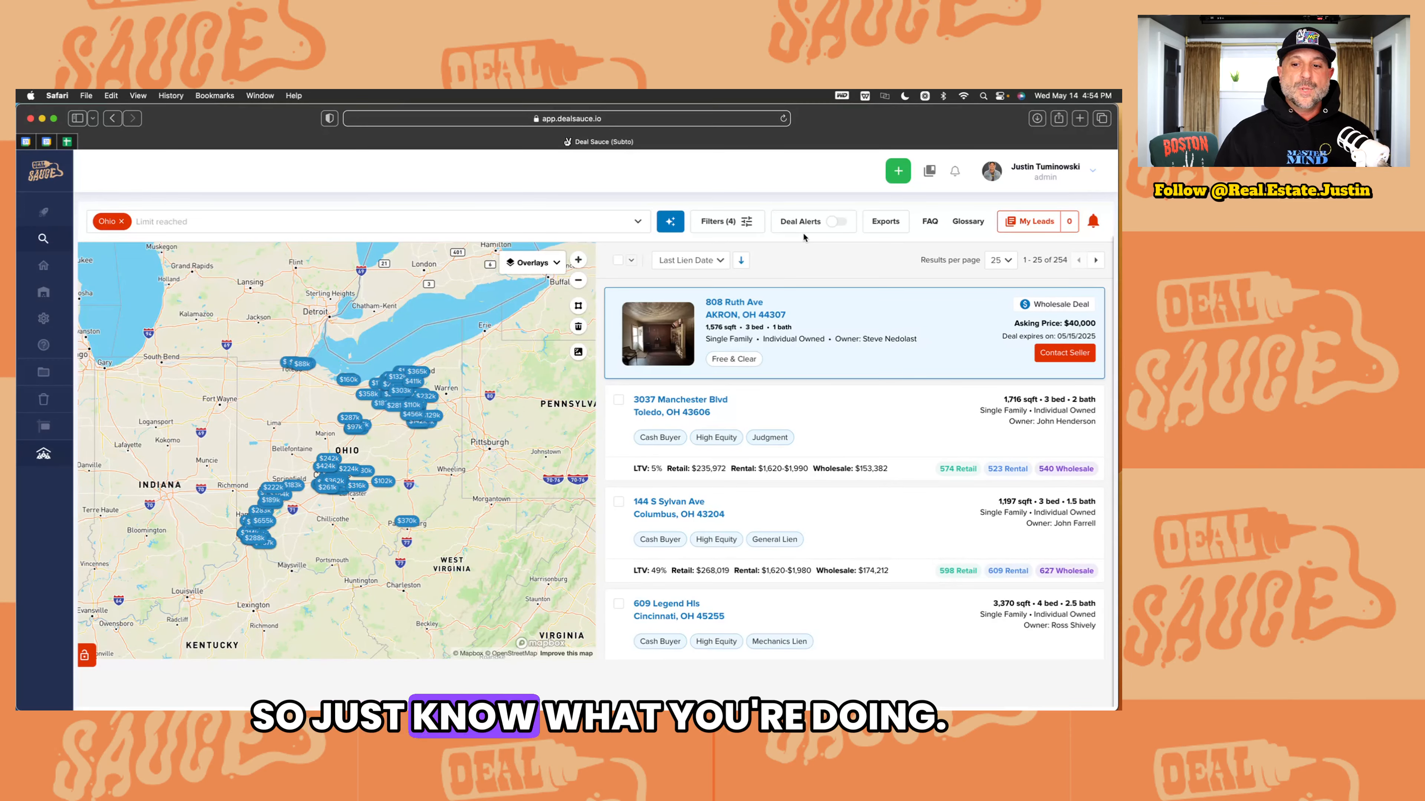
click(738, 221)
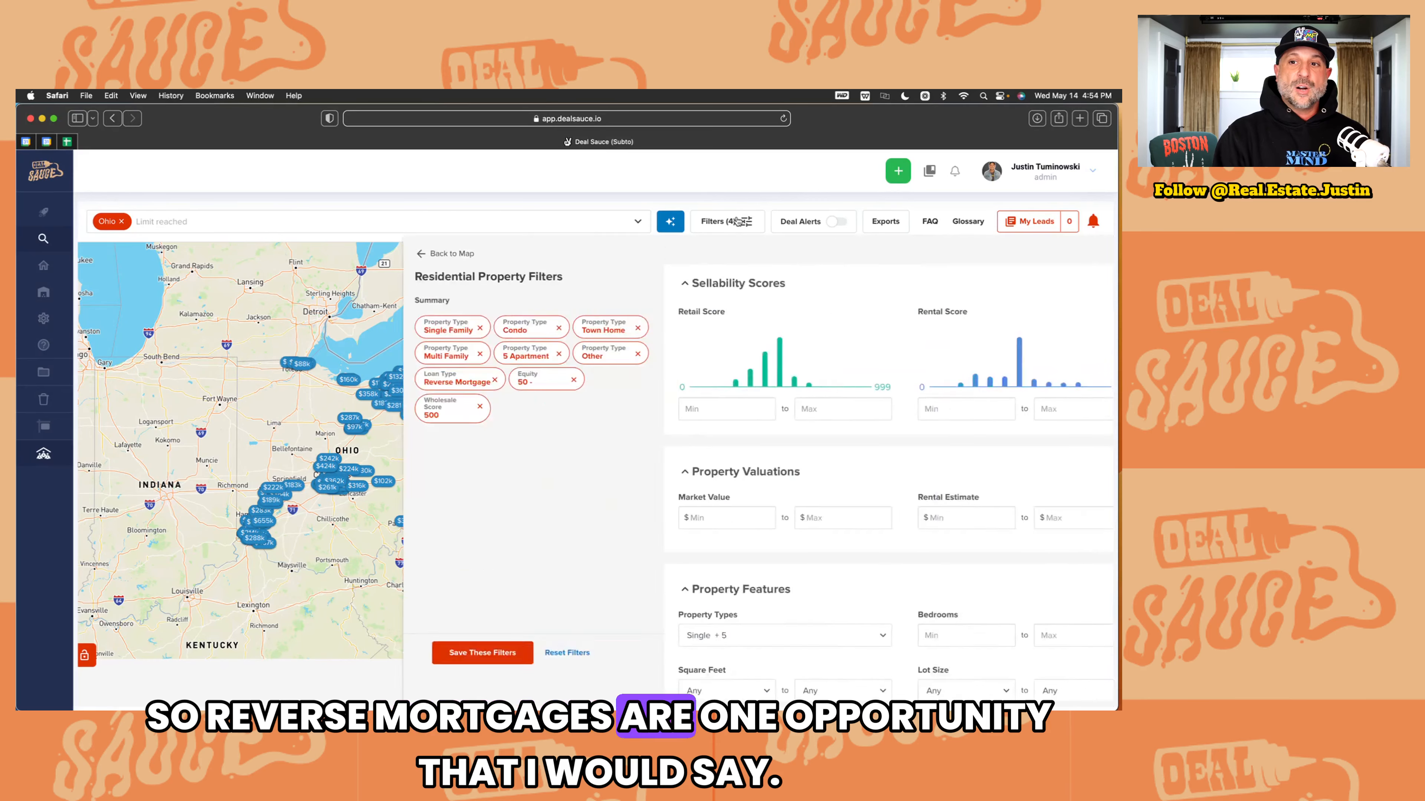
scroll(664, 402, down, 8)
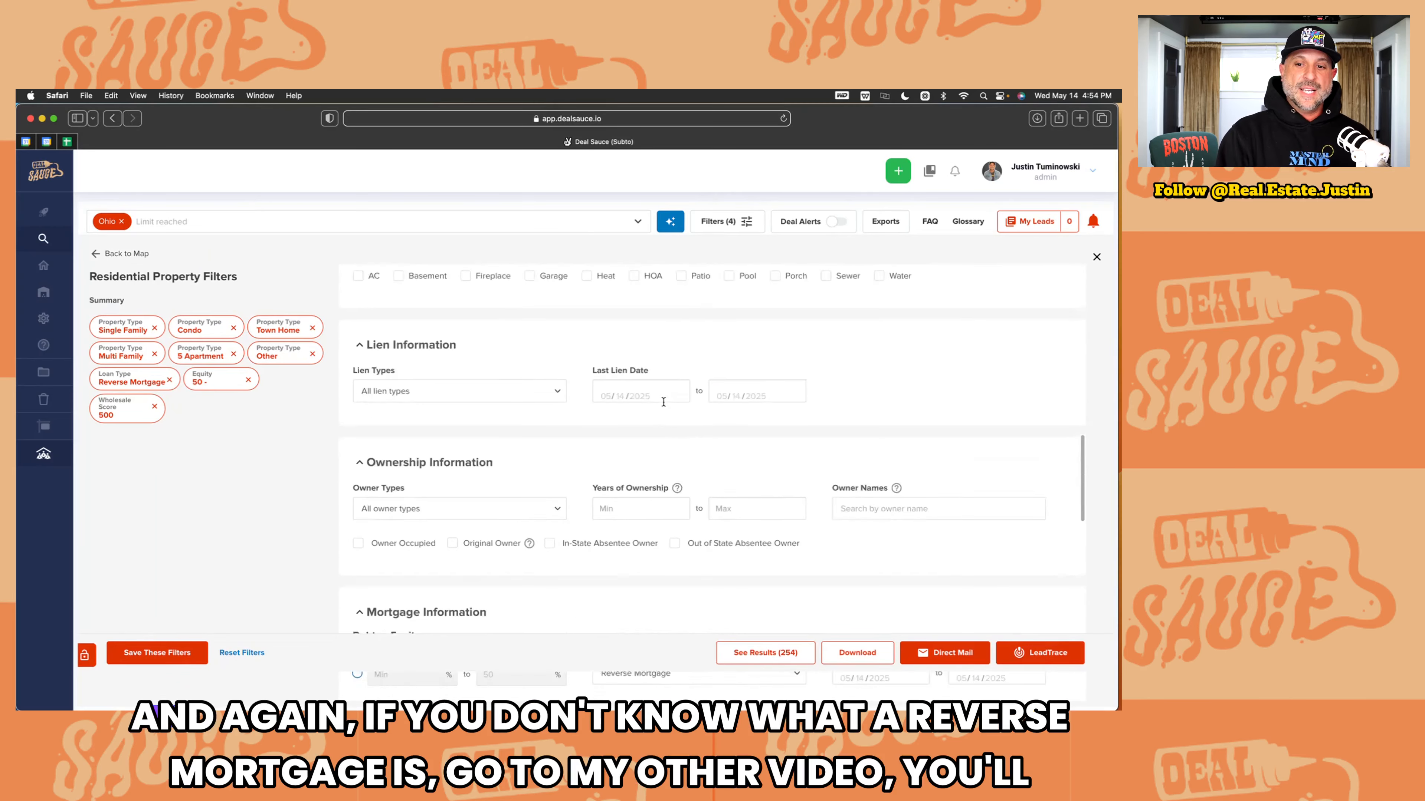
scroll(663, 402, down, 5)
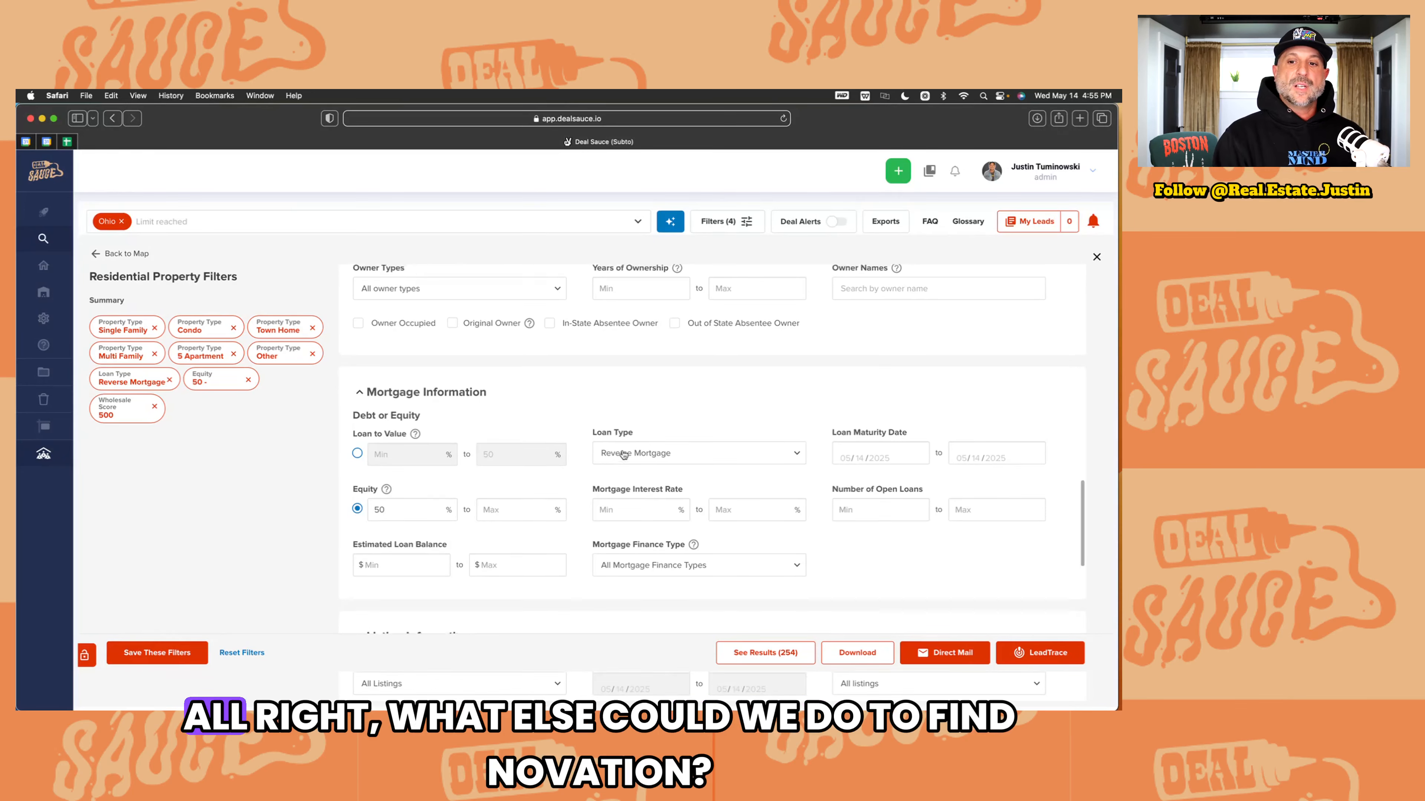
scroll(617, 462, up, 15)
scroll(620, 461, up, 5)
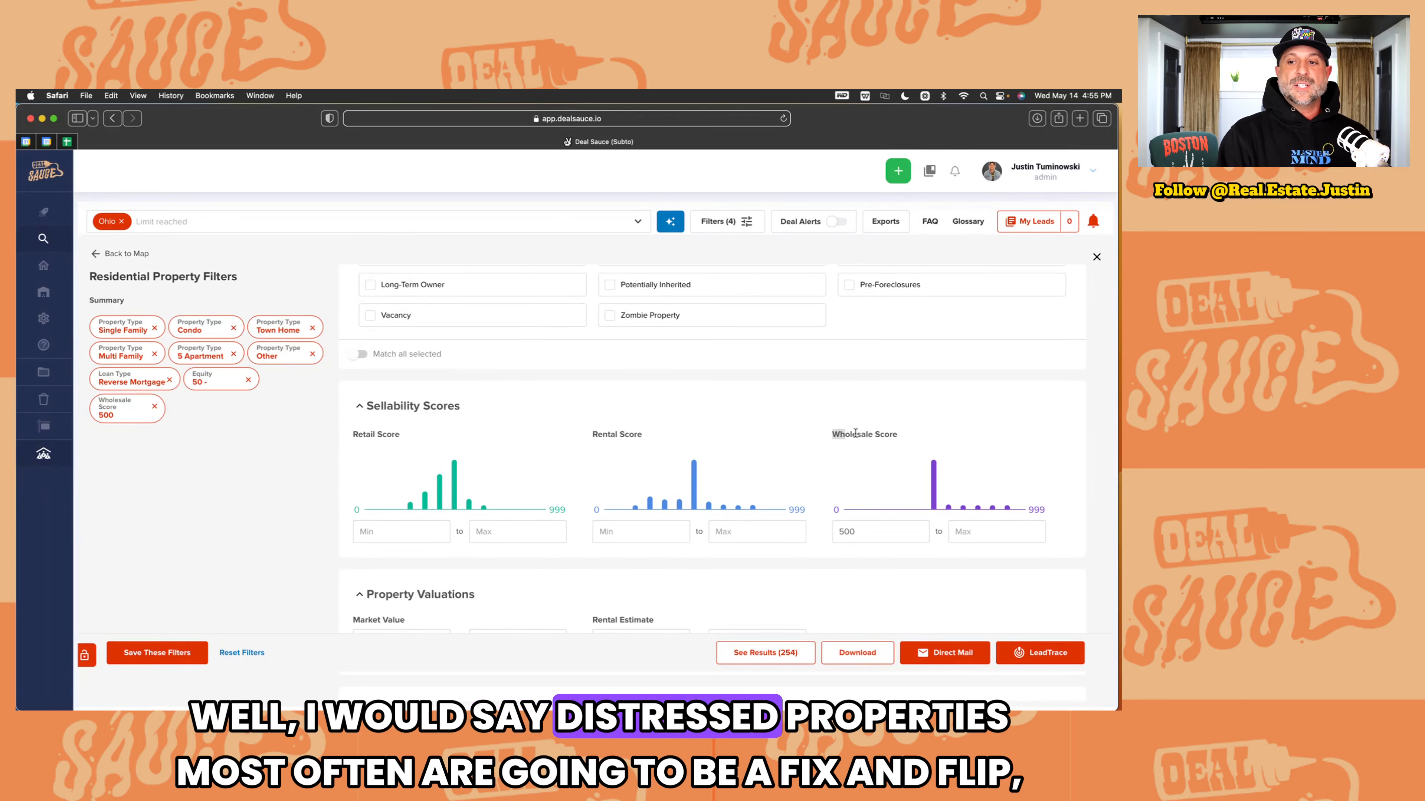
drag(830, 435, 901, 435)
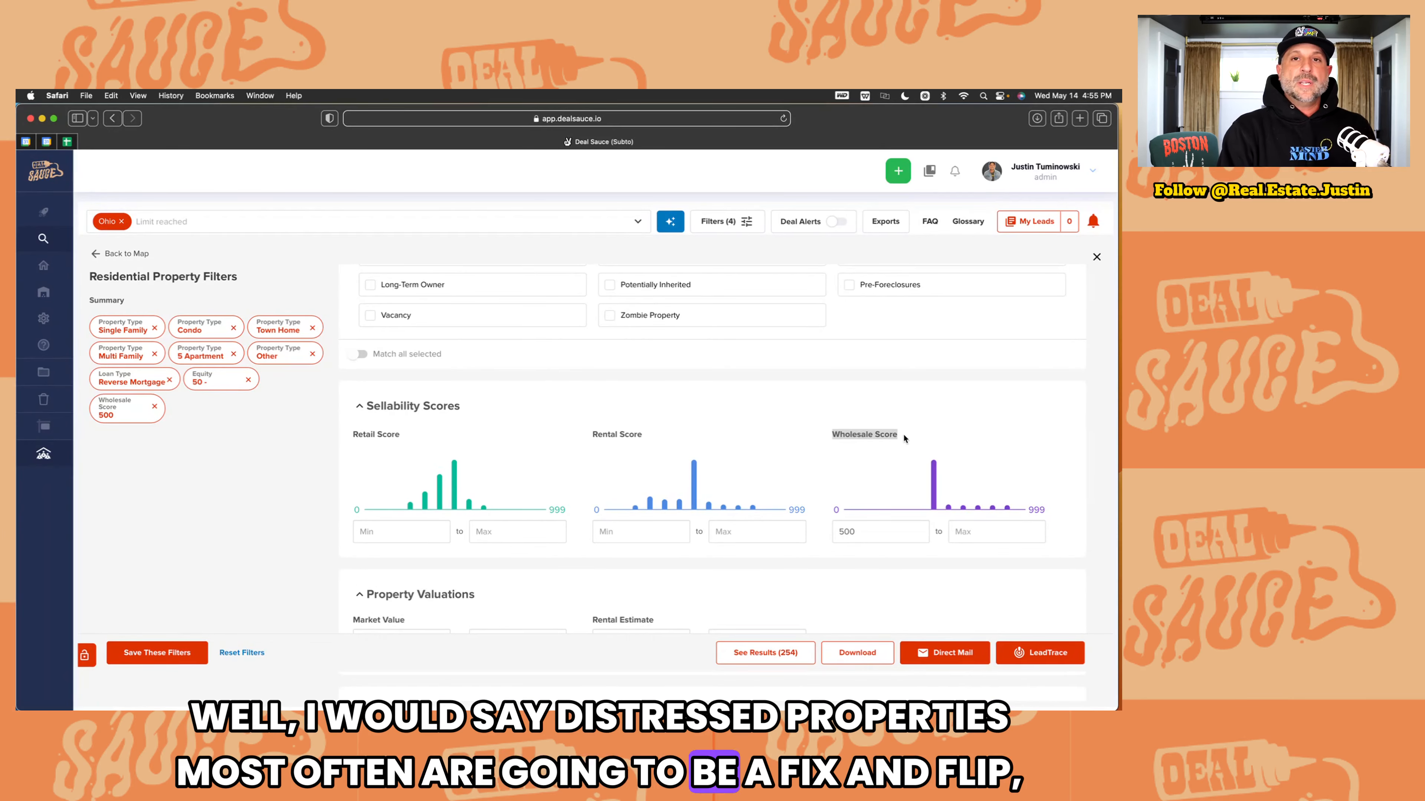
click(878, 433)
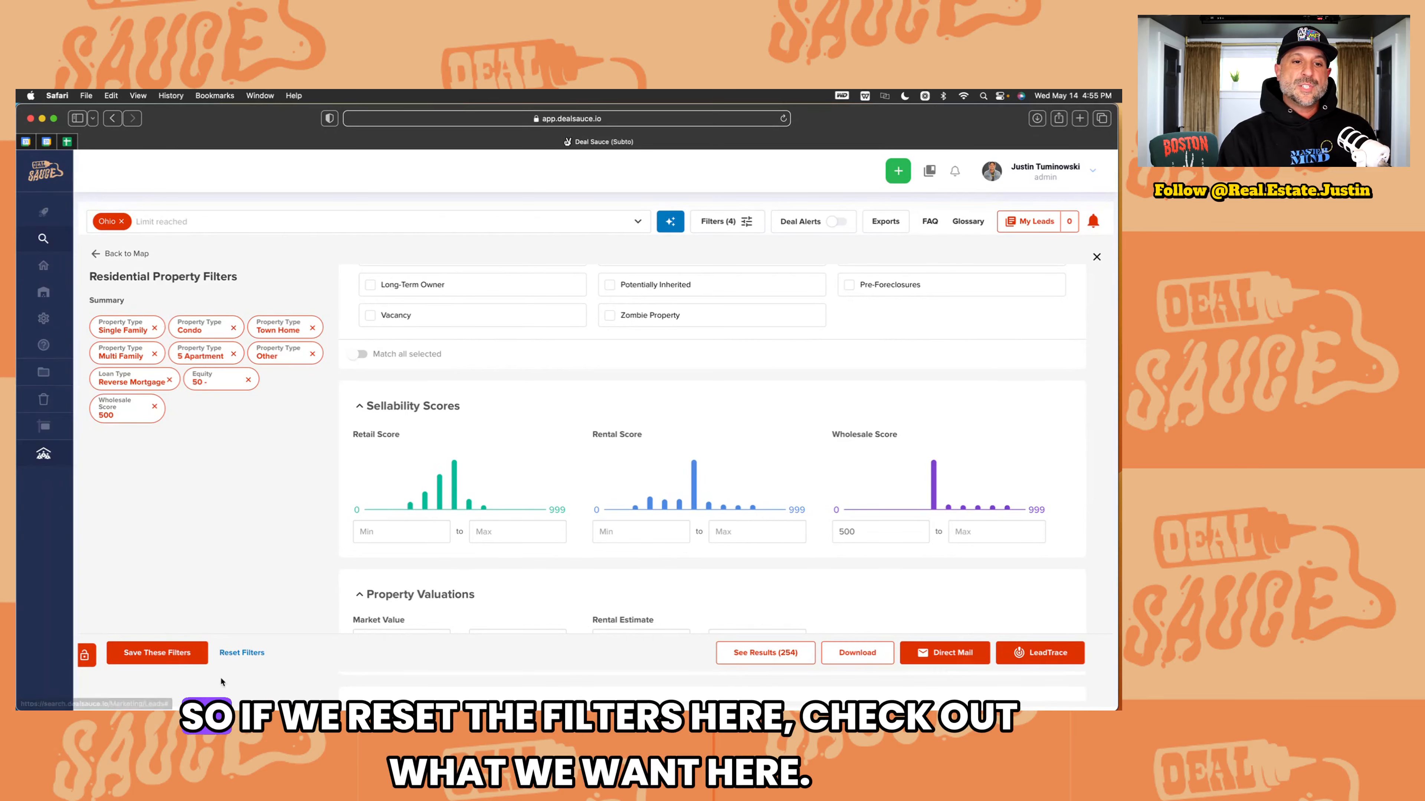
Step: Reset all search filters, reopen the filter panel and enter a Wholesale Score minimum
click(240, 653)
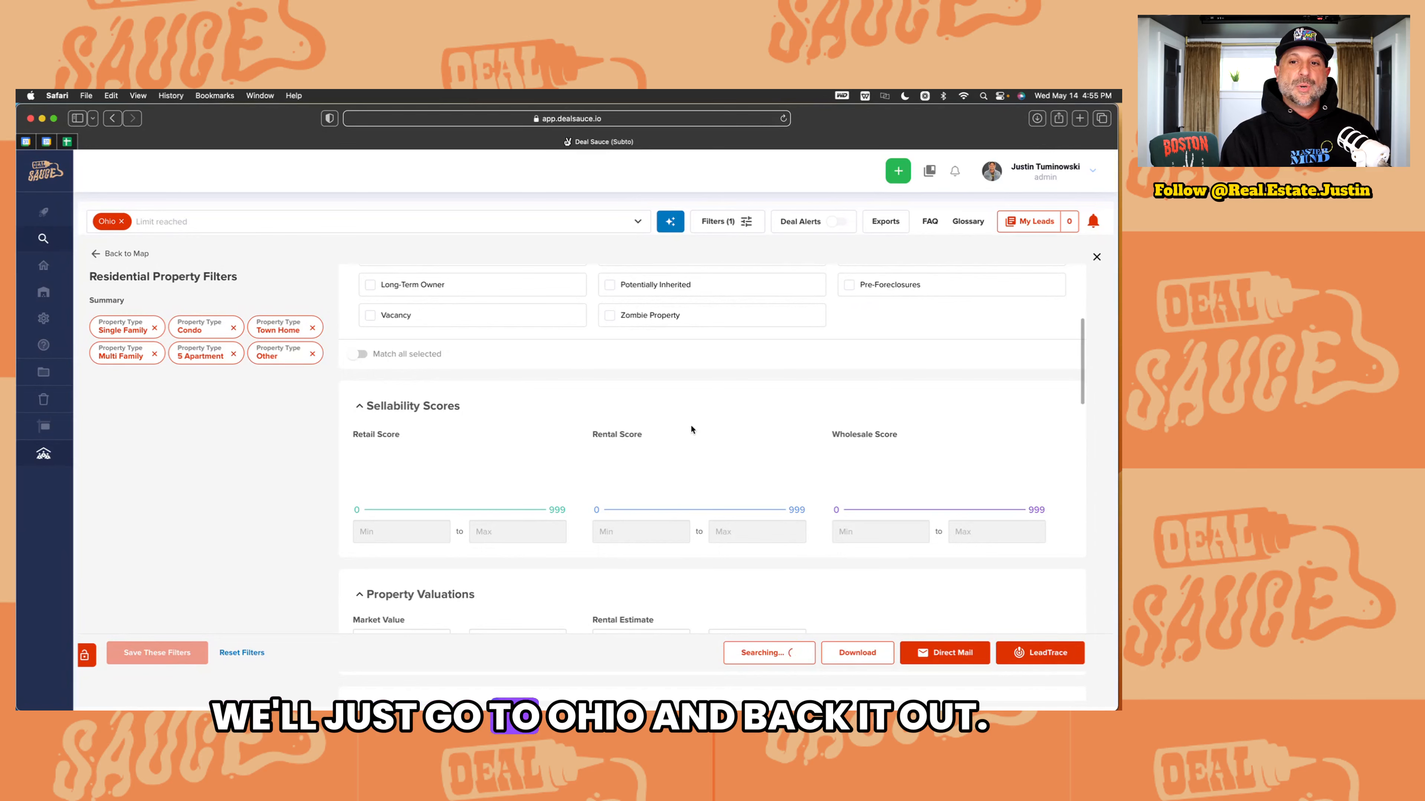
click(127, 254)
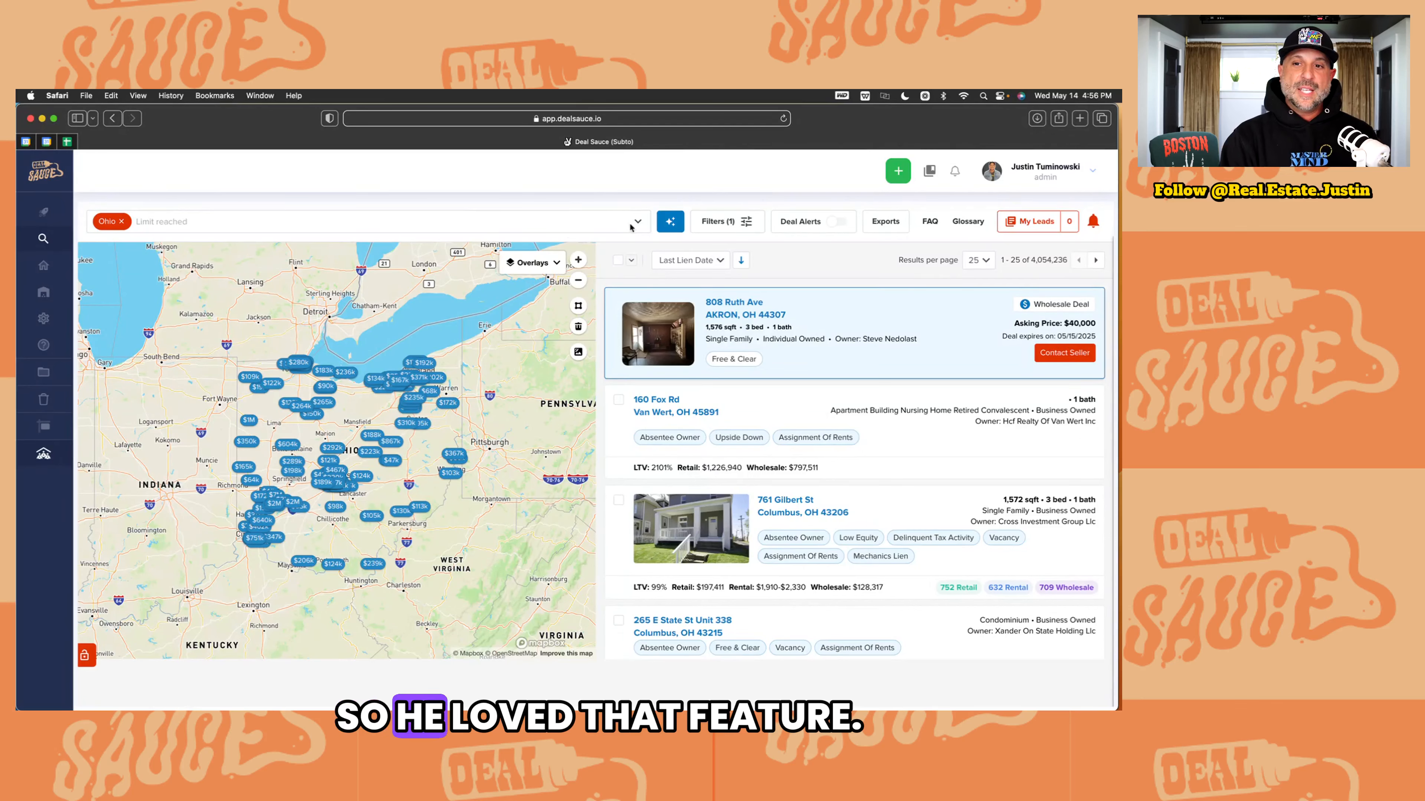
click(720, 221)
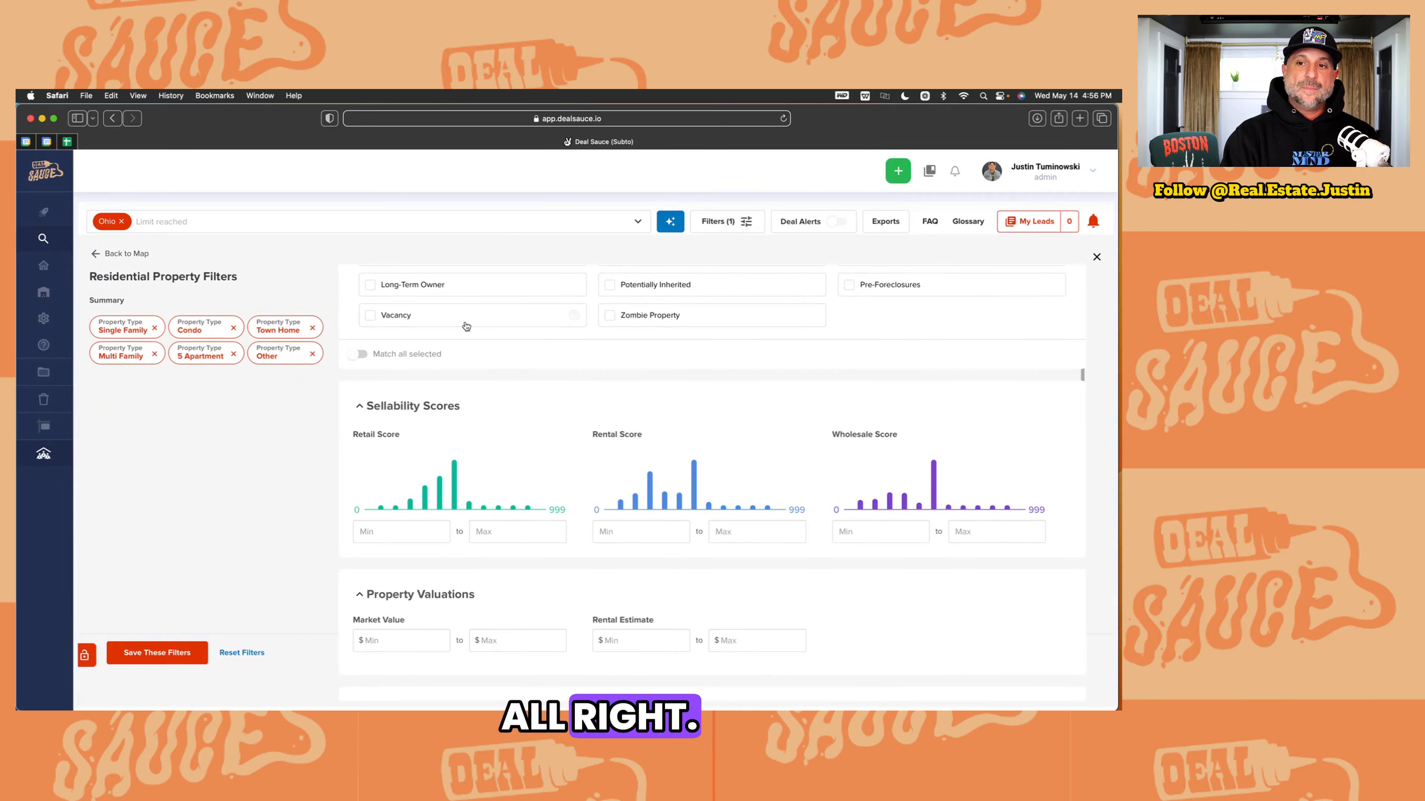
click(873, 528)
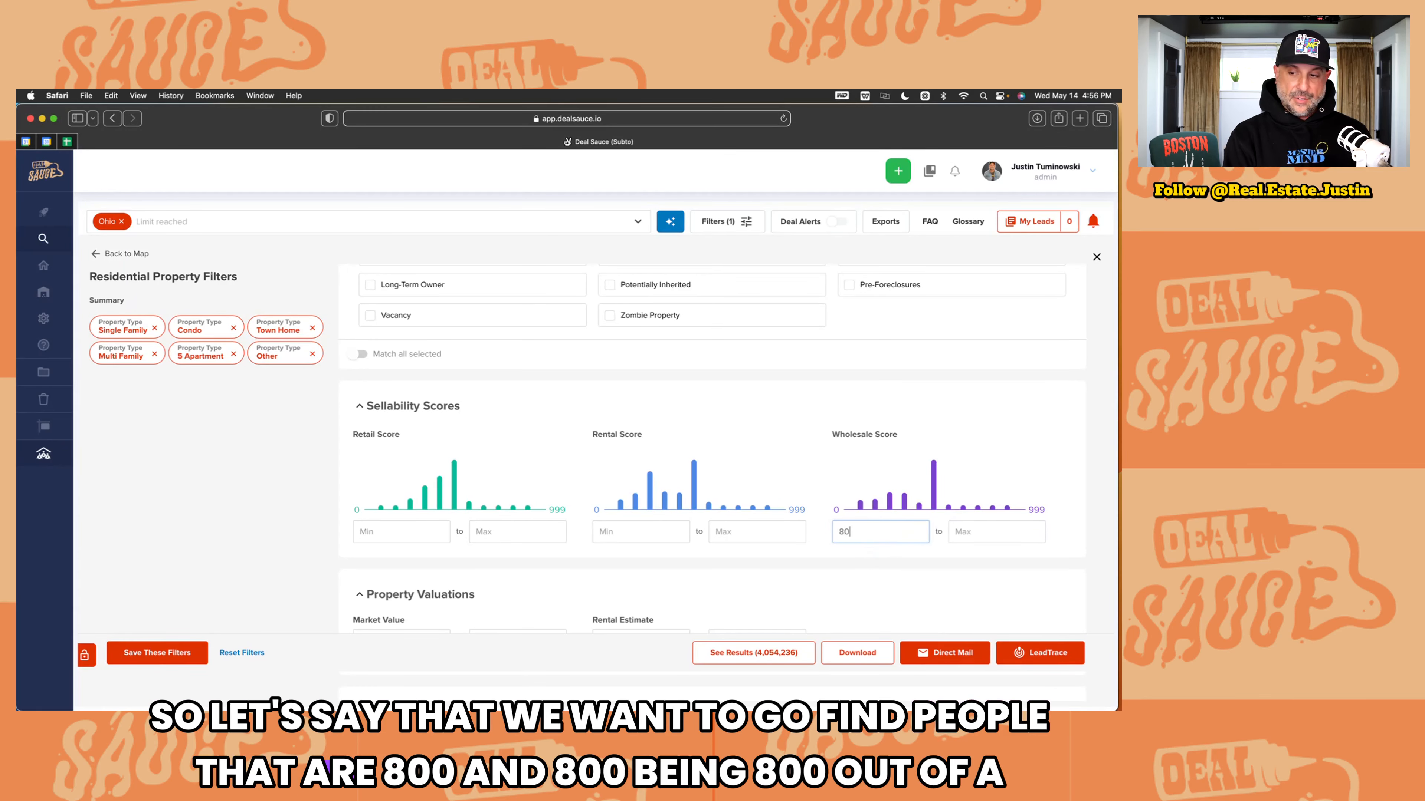
Step: Apply the 800 Wholesale Score minimum and limit the owner type to Individual
click(786, 653)
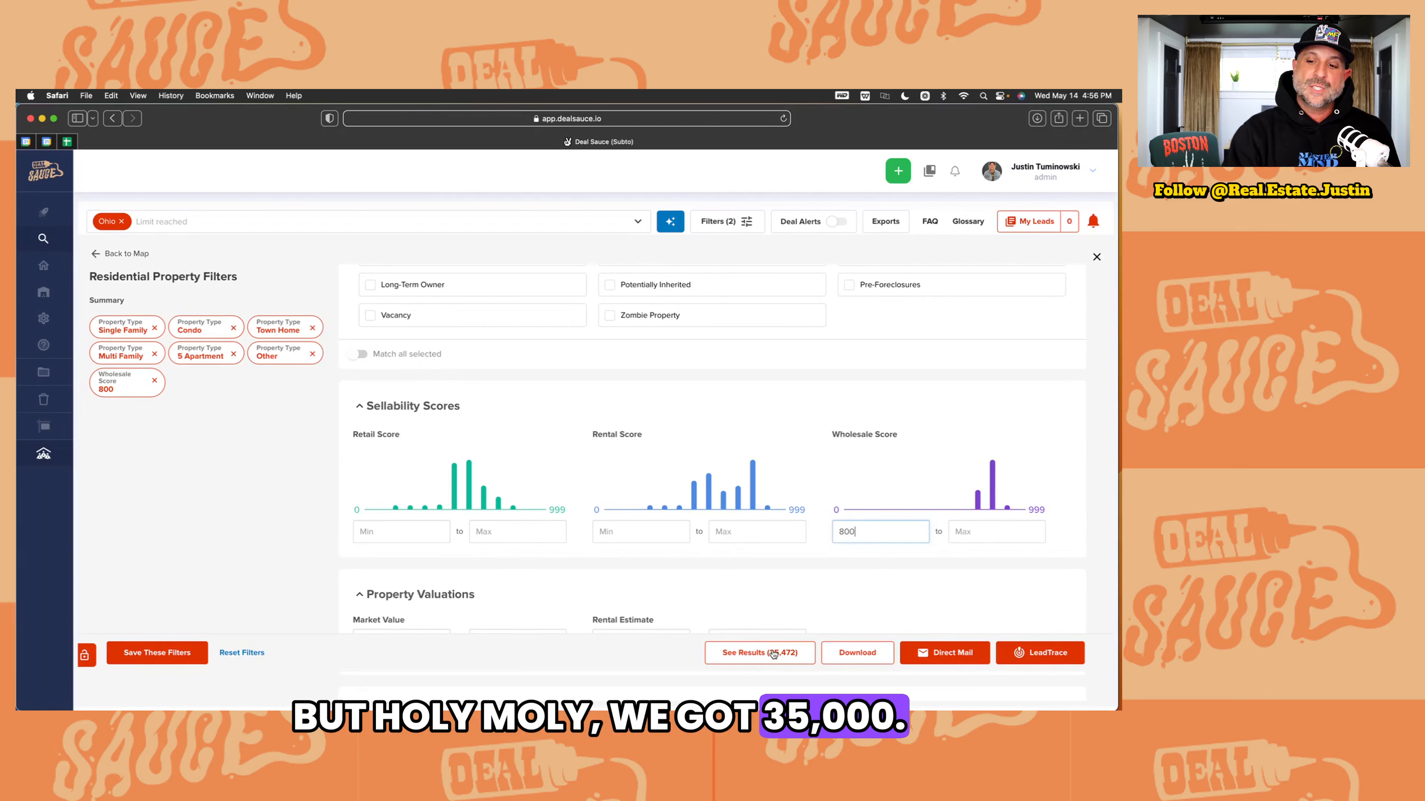
scroll(659, 511, down, 6)
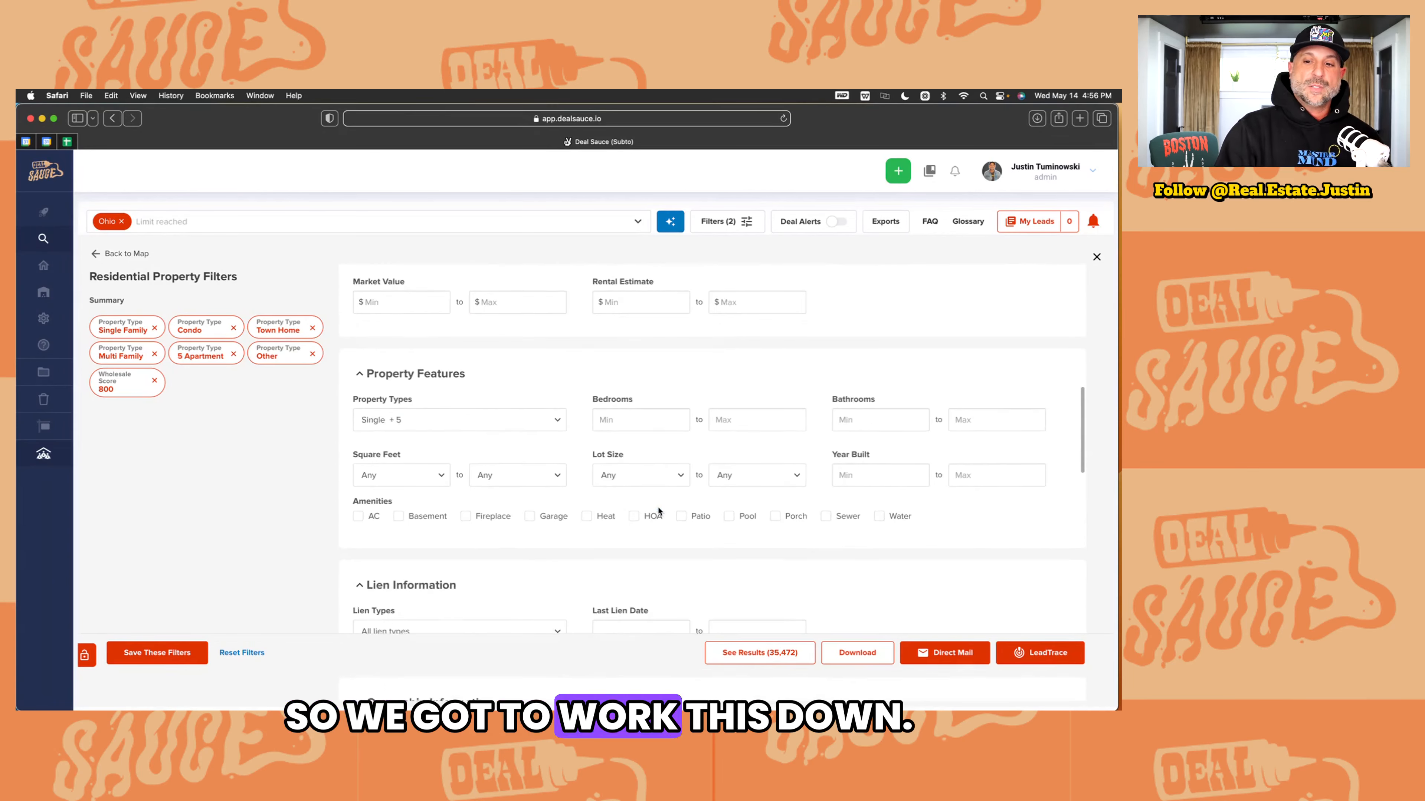
scroll(659, 510, down, 8)
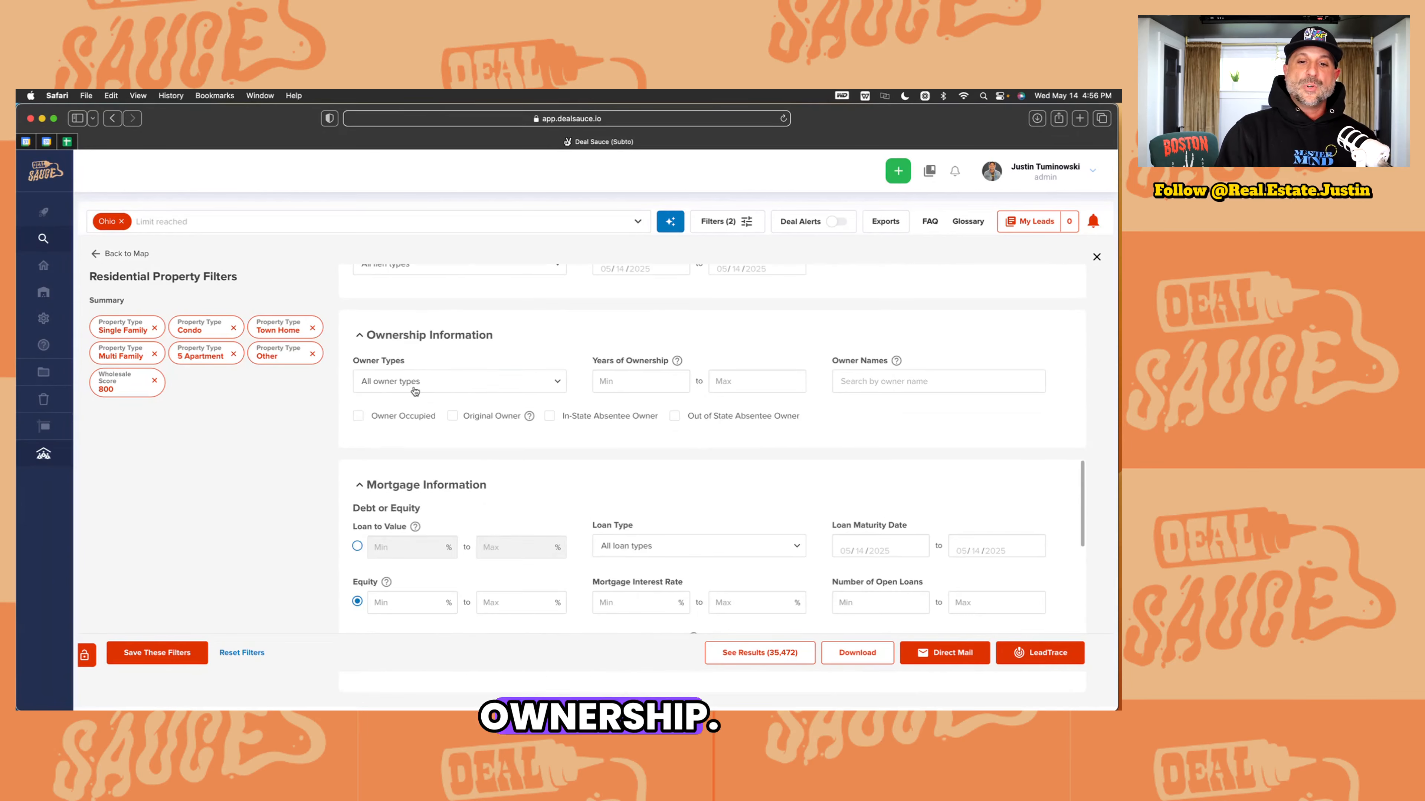
click(395, 381)
click(365, 410)
scroll(395, 441, down, 3)
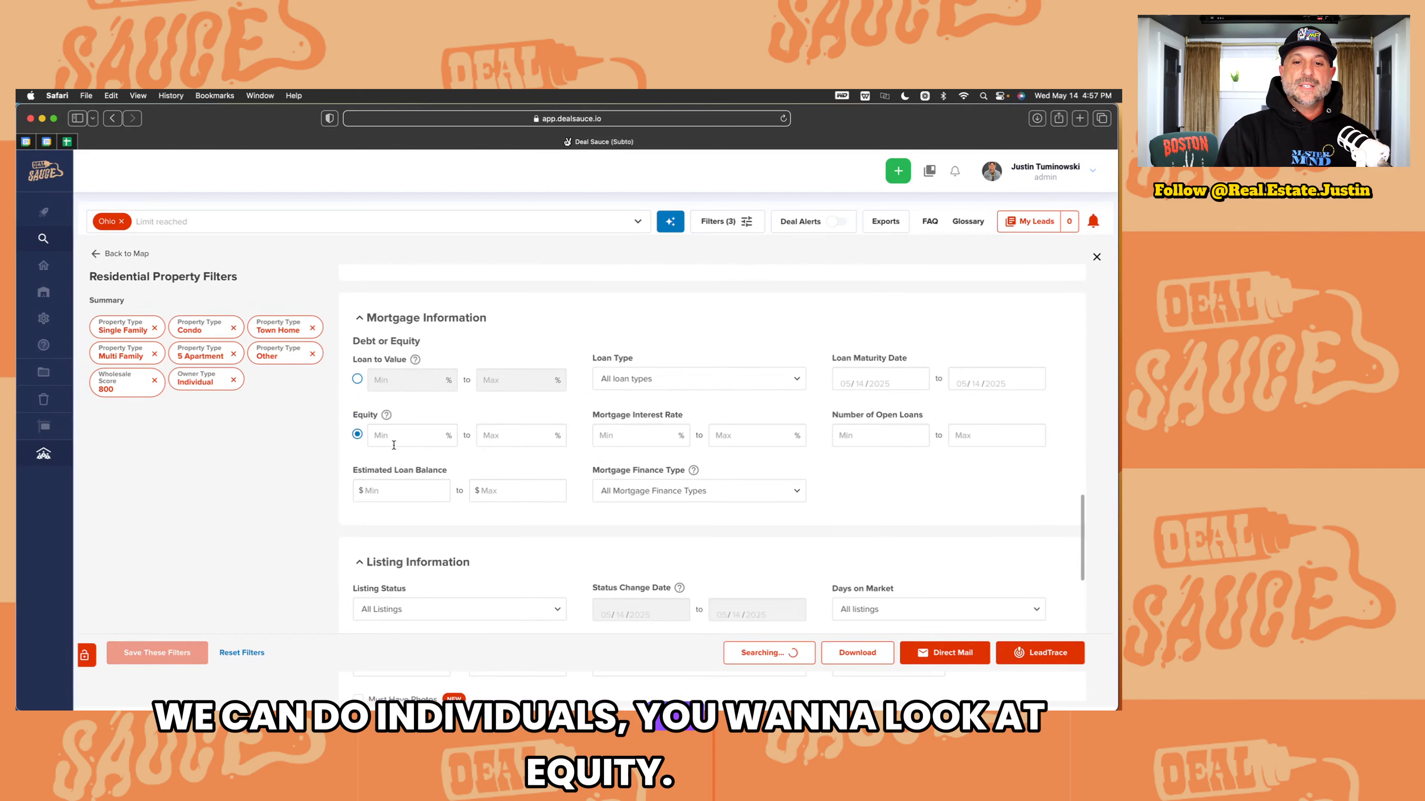
click(395, 440)
scroll(910, 336, up, 3)
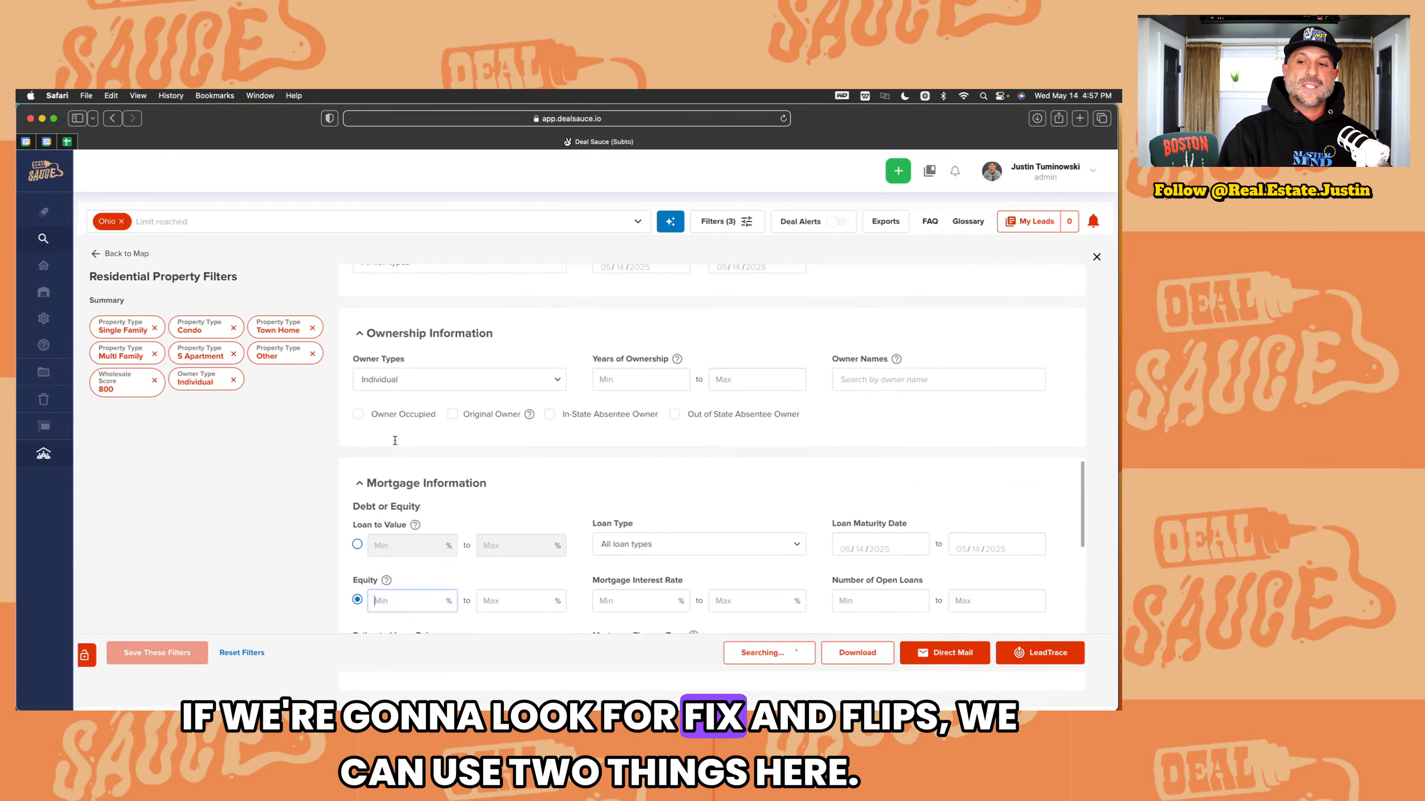
scroll(911, 336, up, 2)
scroll(910, 336, up, 2)
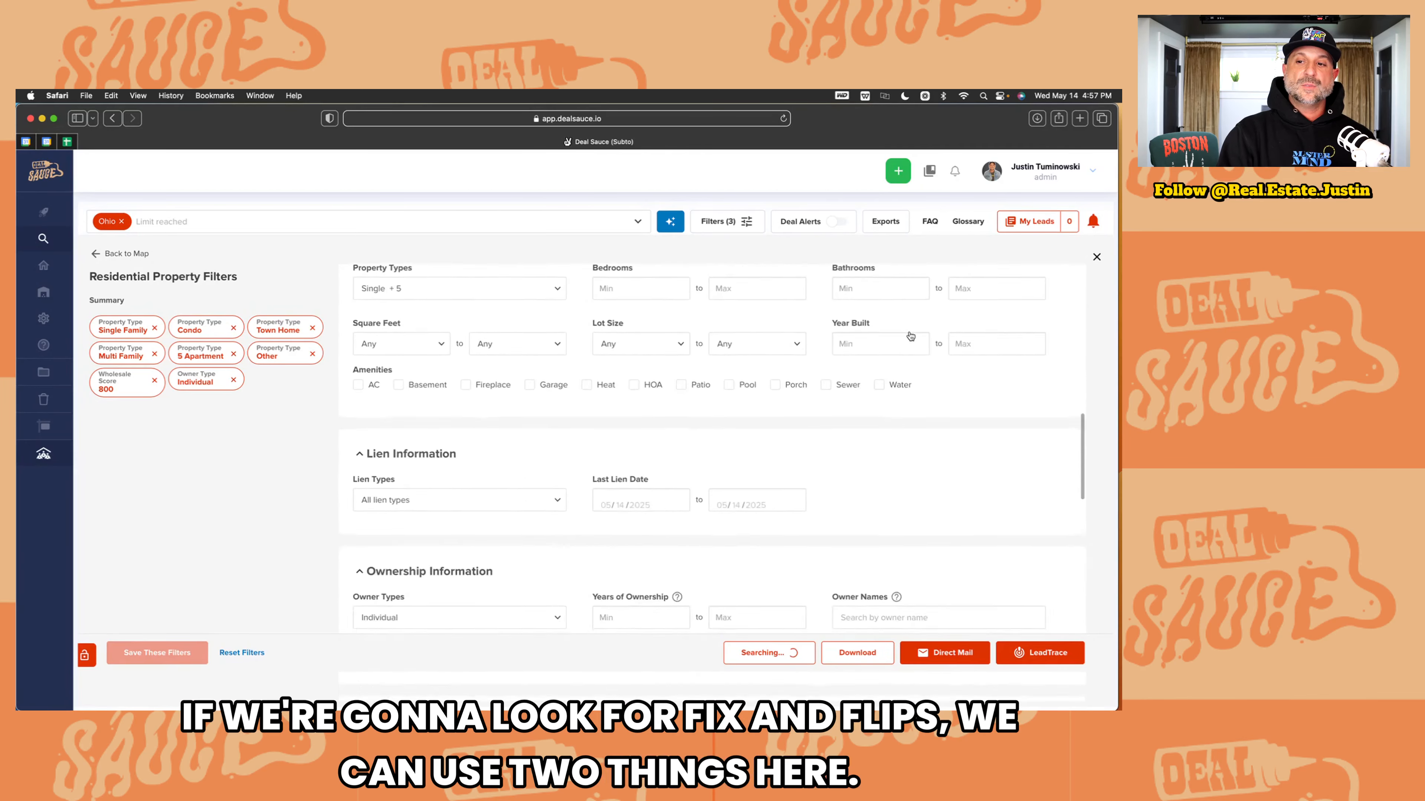
scroll(892, 393, down, 10)
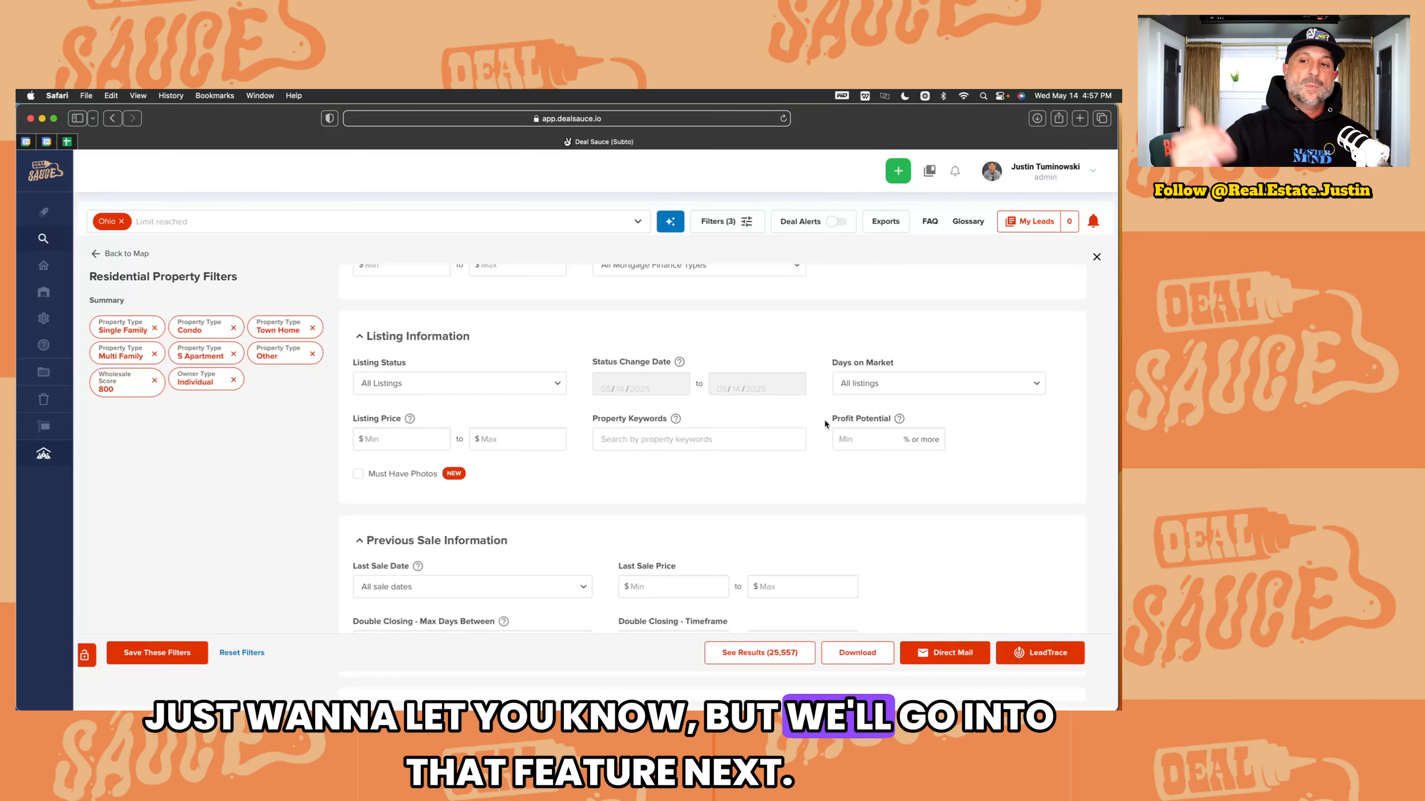
Step: Set the Equity minimum to 50%, leaving Loan Type unchosen, and move to the interest rate maximum
scroll(824, 418, up, 5)
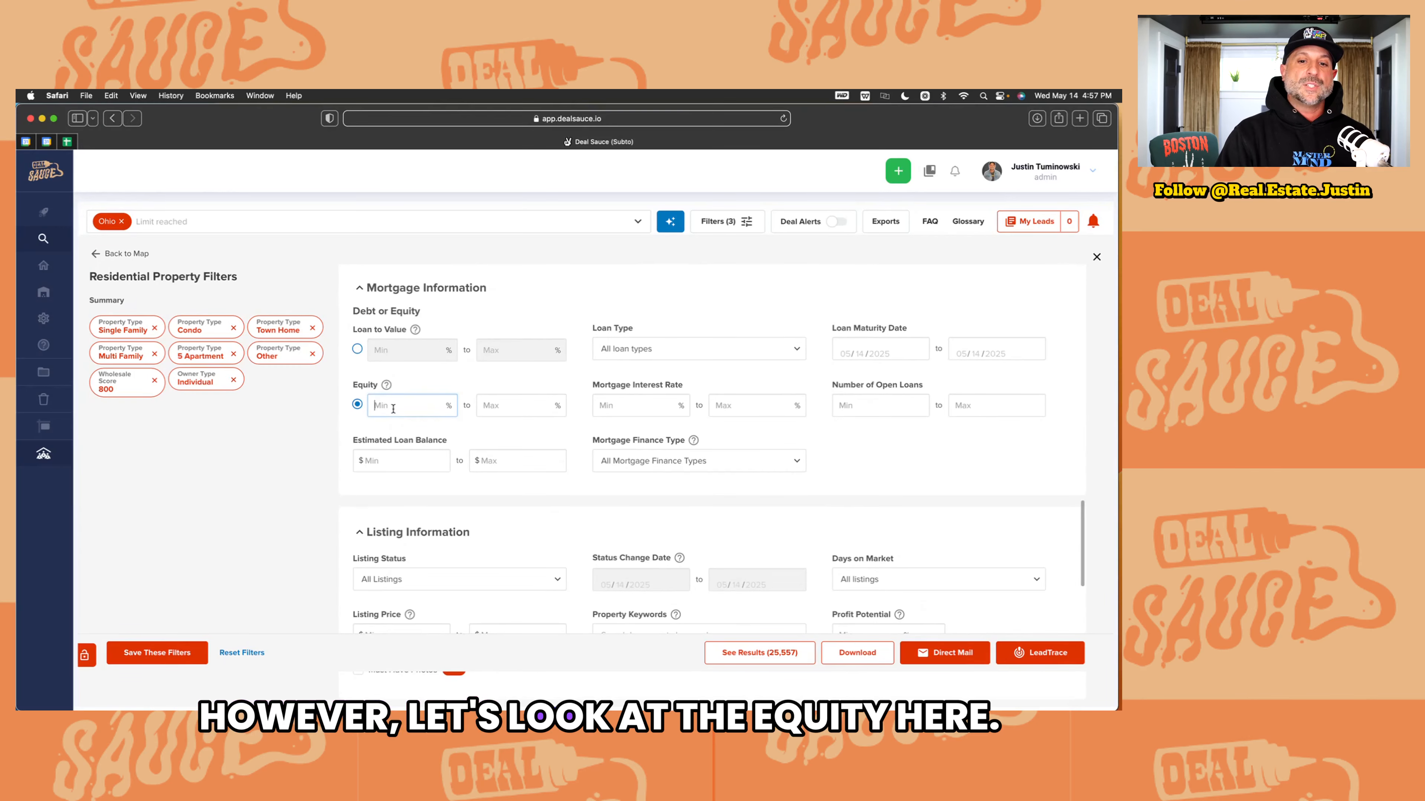
text(50)
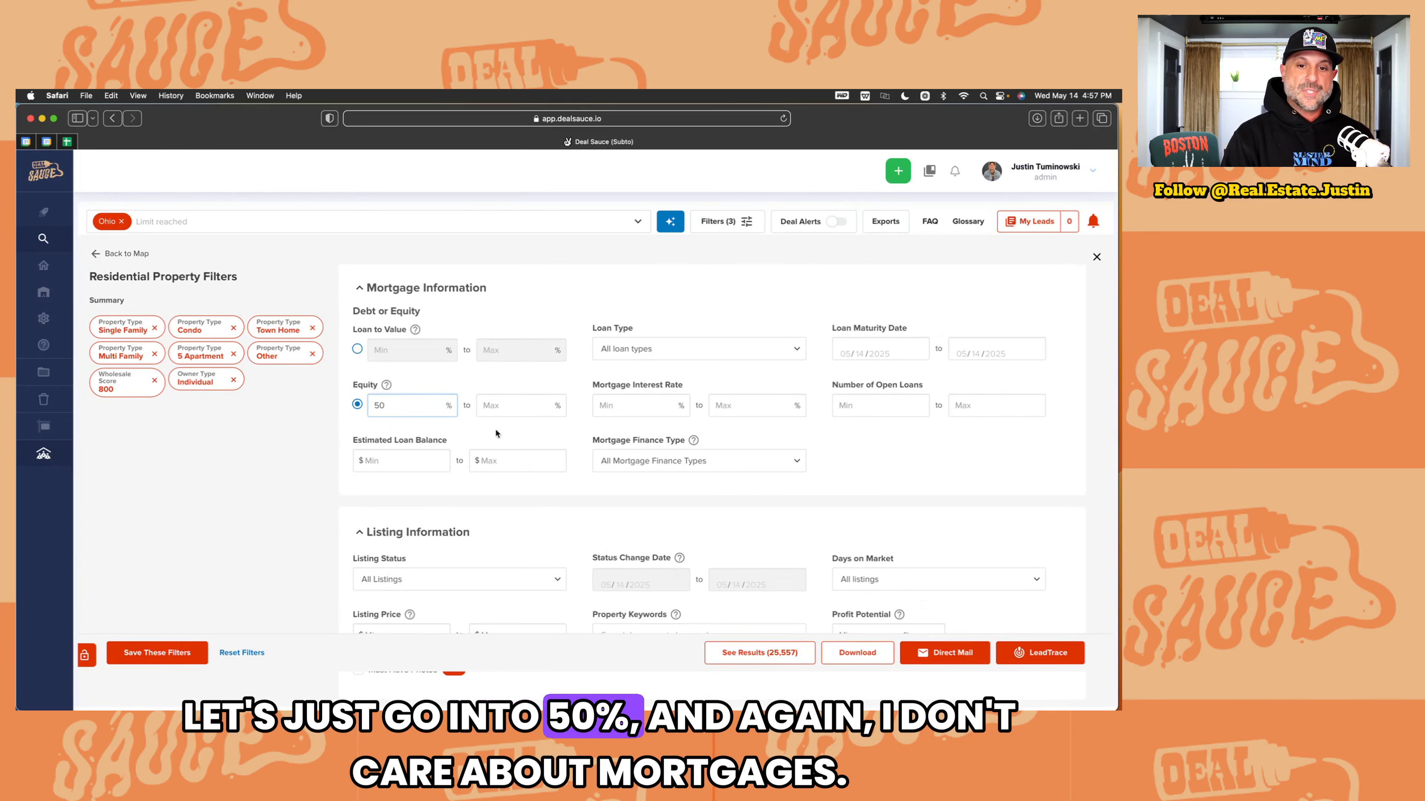
click(651, 352)
click(651, 351)
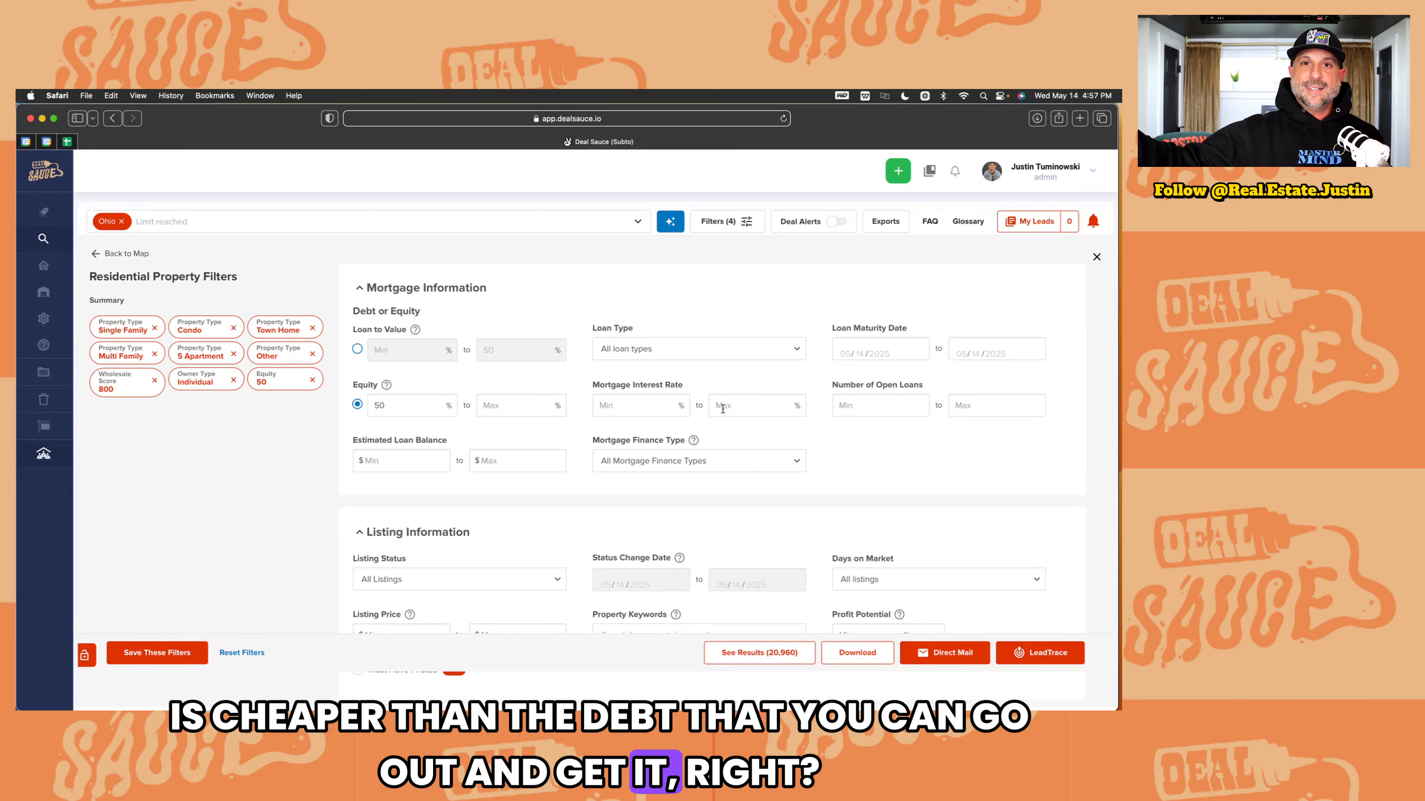
click(724, 407)
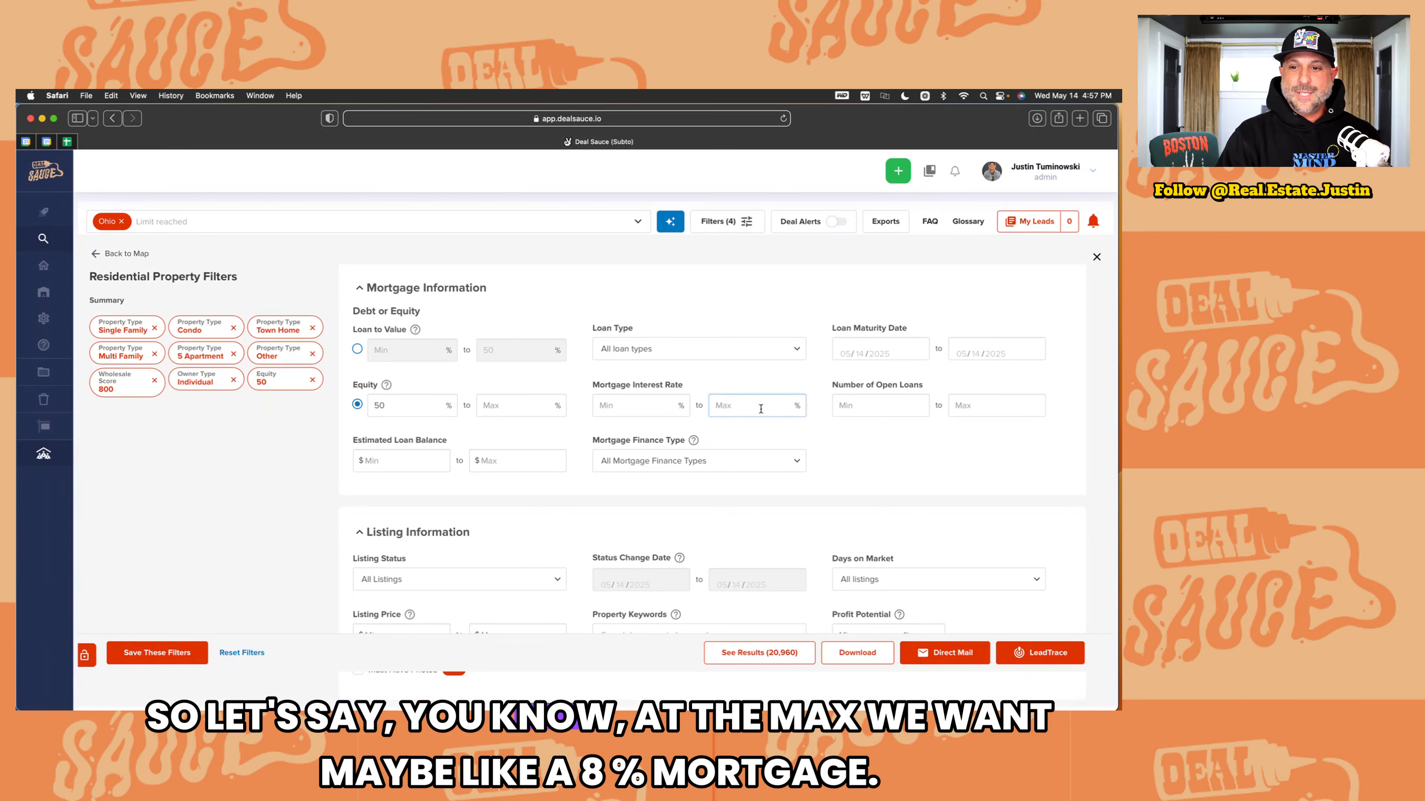
Step: Cap mortgage interest at 8% and drop Condo, Town Home, Other, 5 Apartment and Multi Family types
text(8)
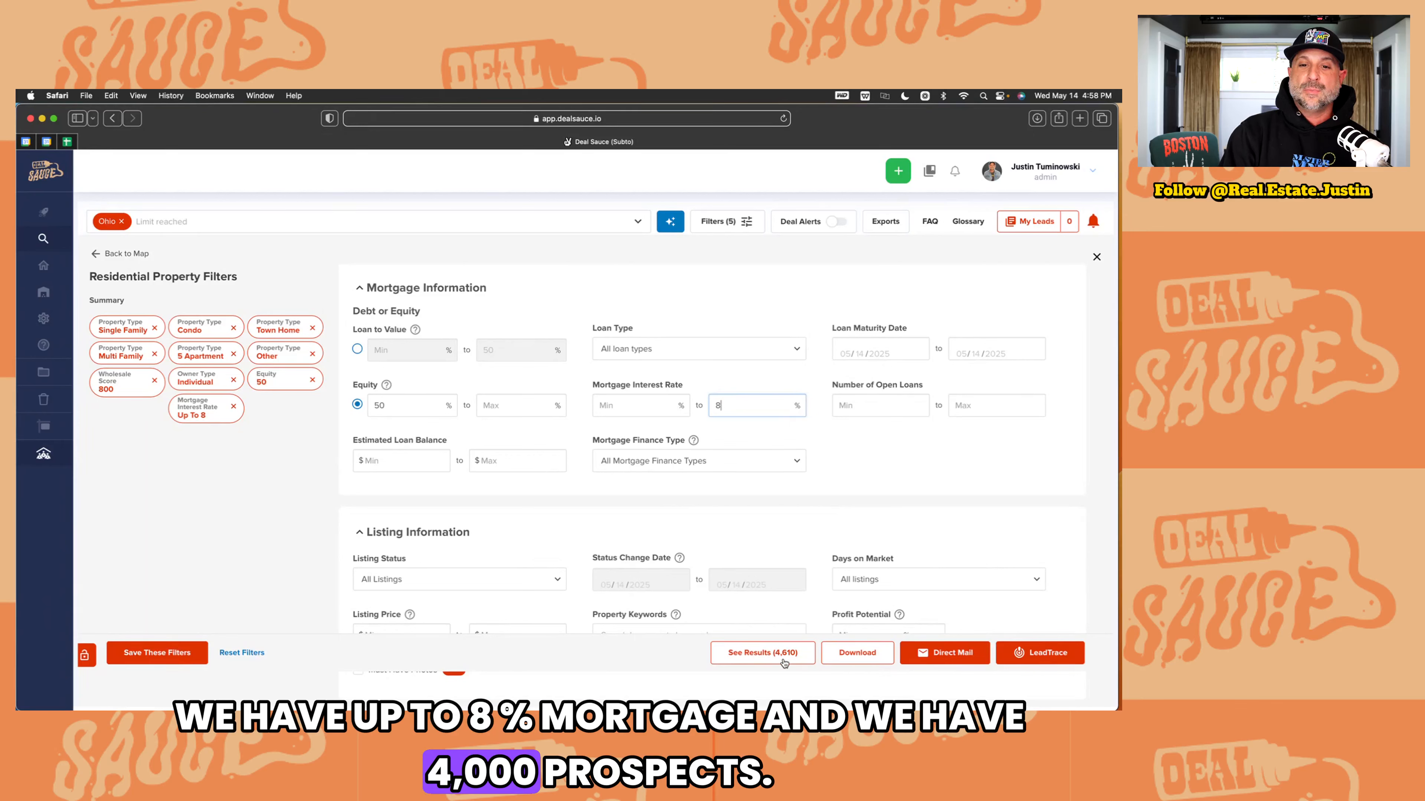
click(234, 328)
click(233, 330)
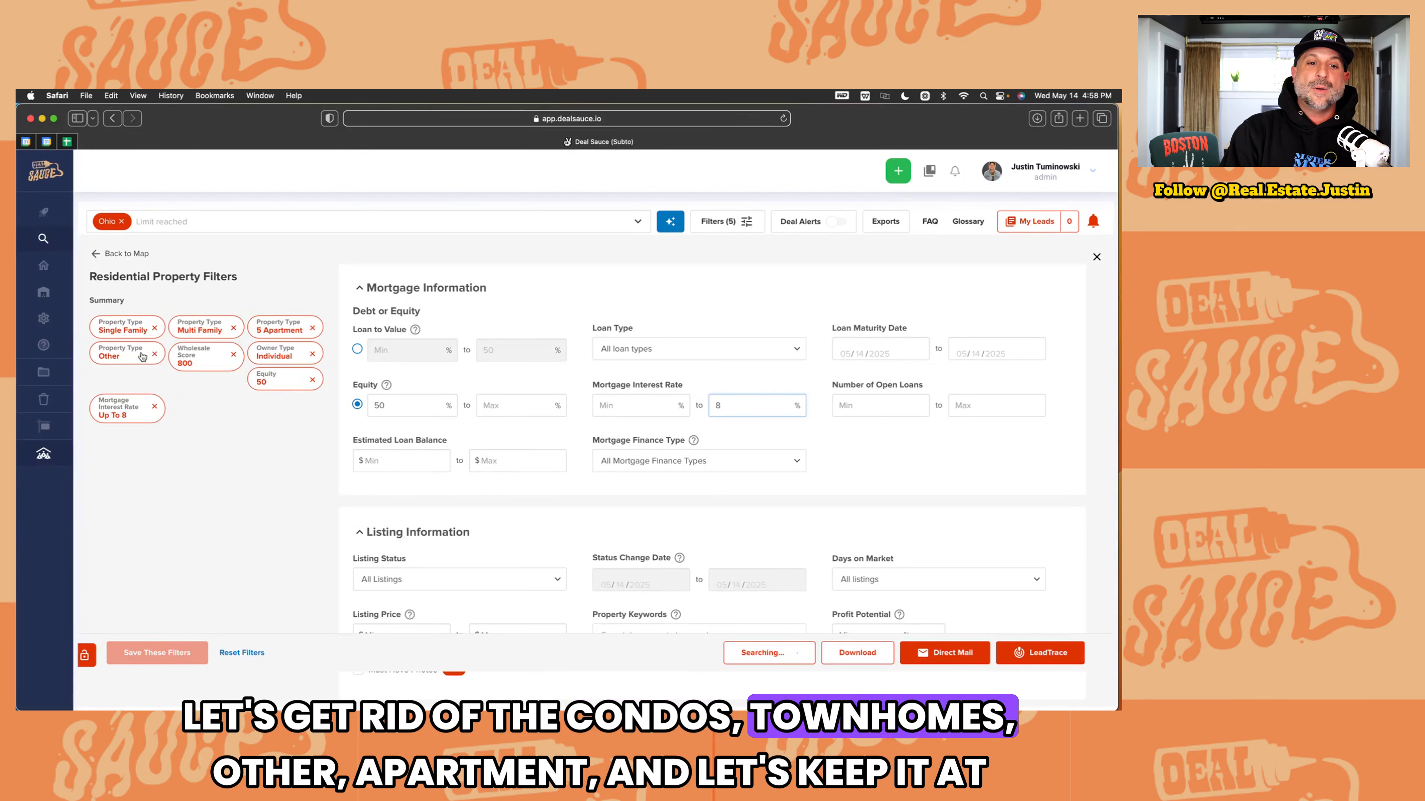
click(154, 354)
click(312, 329)
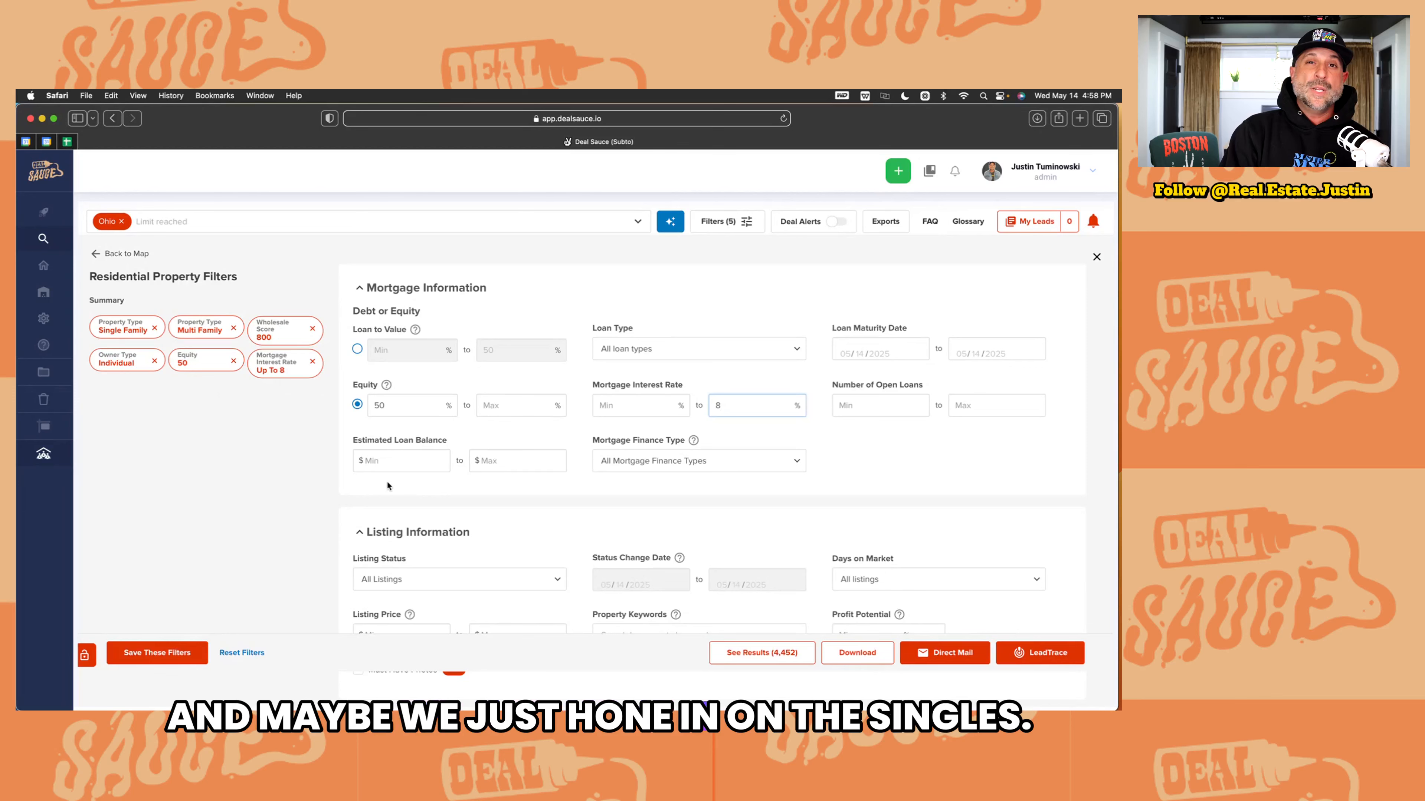
click(234, 328)
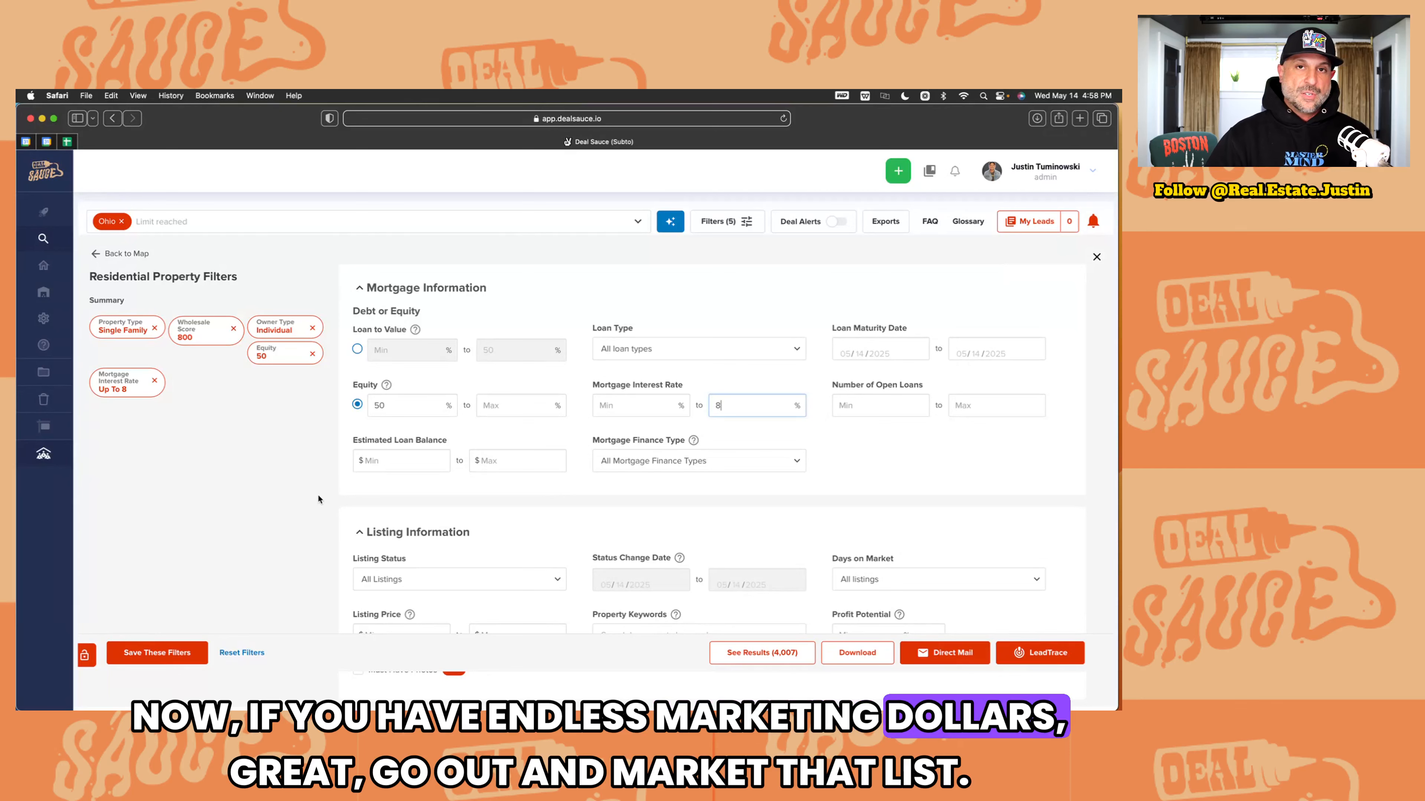
Step: Enter 3 as the Bedrooms minimum and 1.5 as the Bathrooms minimum under Property Features
scroll(457, 406, up, 10)
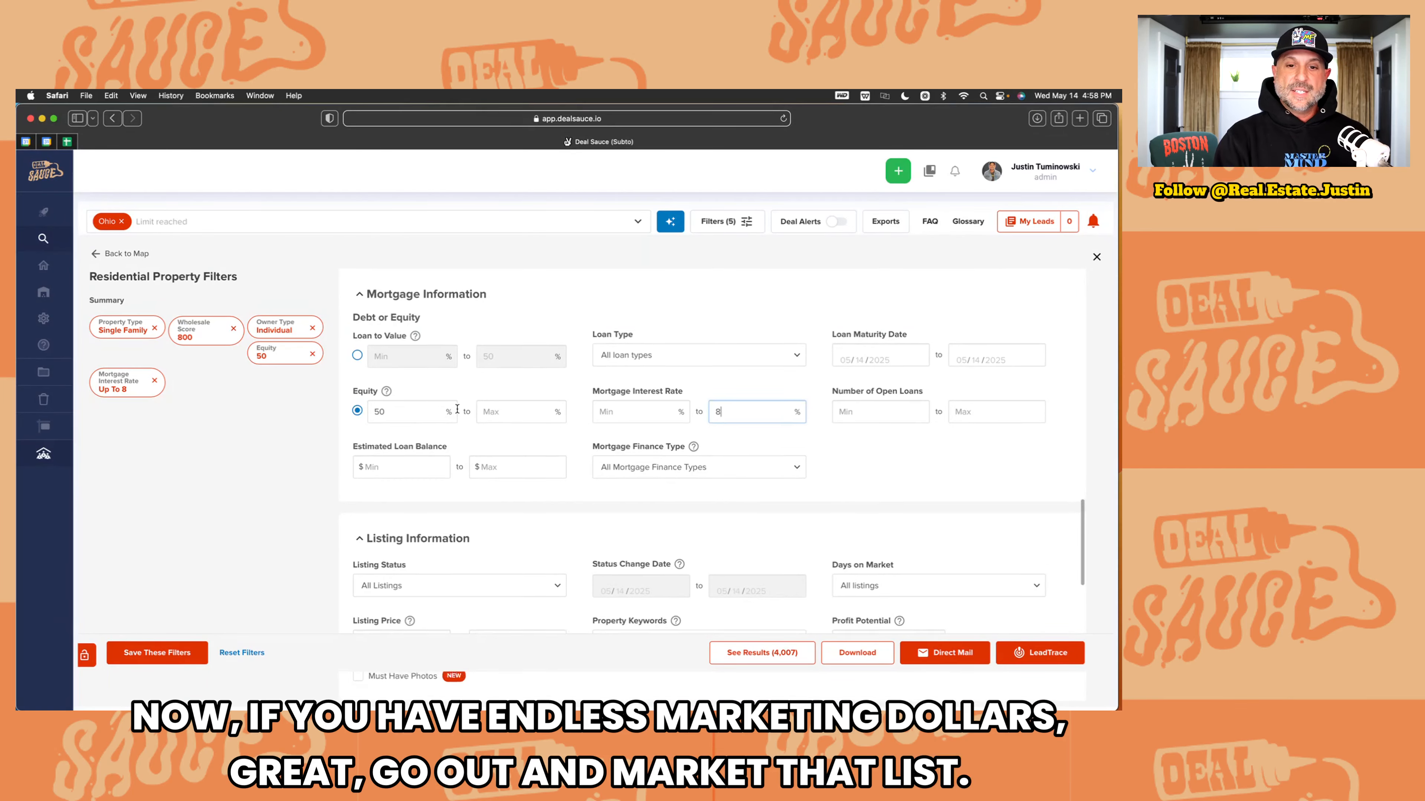
scroll(457, 412, down, 5)
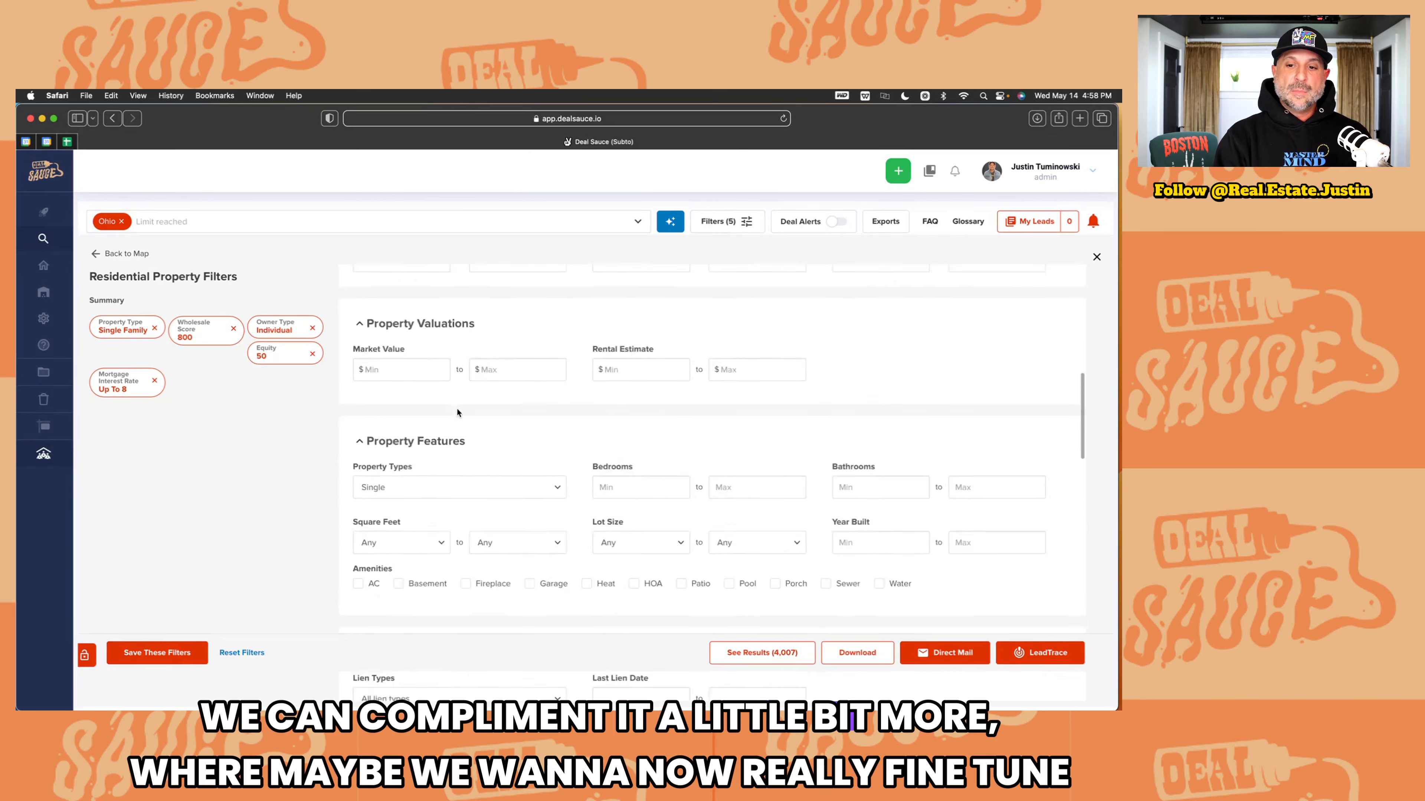
click(614, 411)
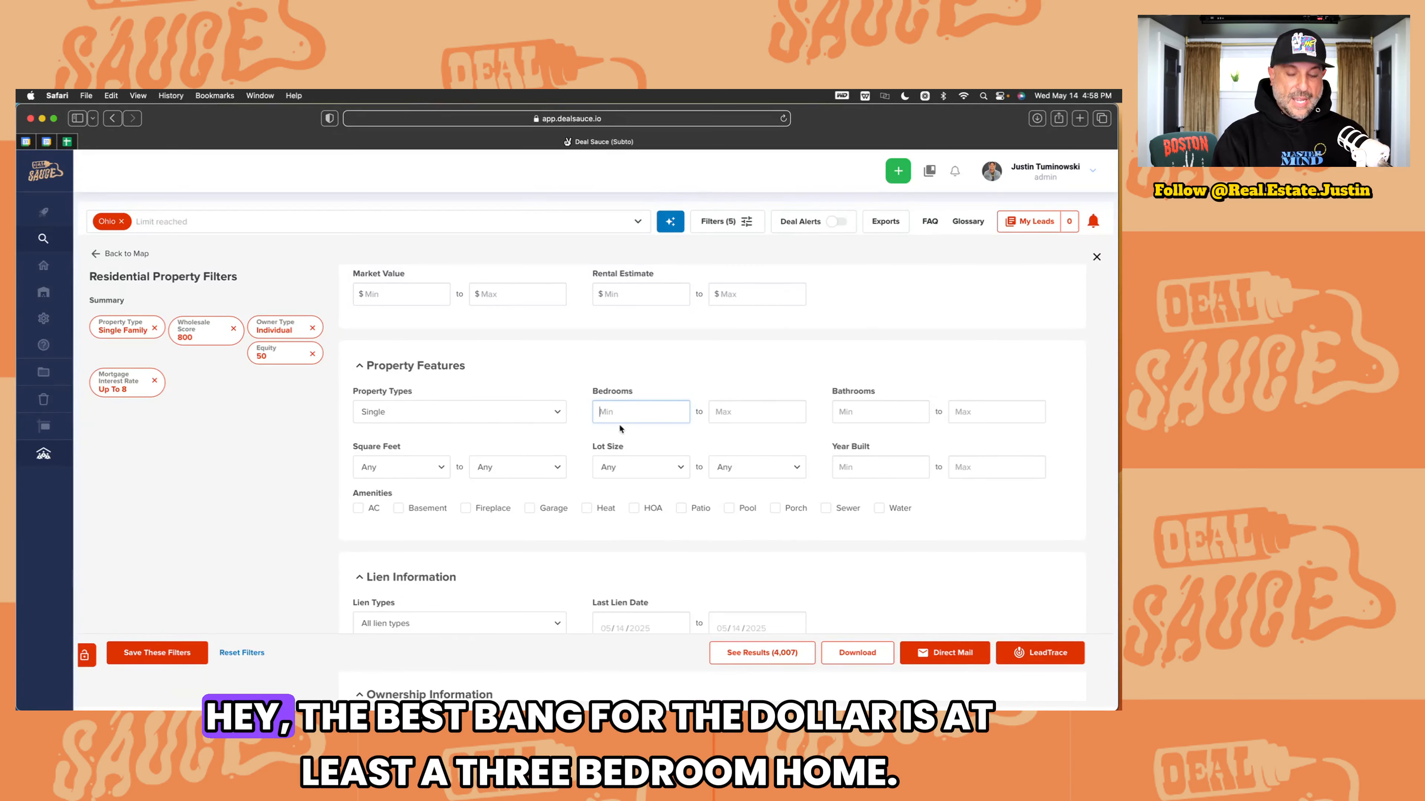
text(3)
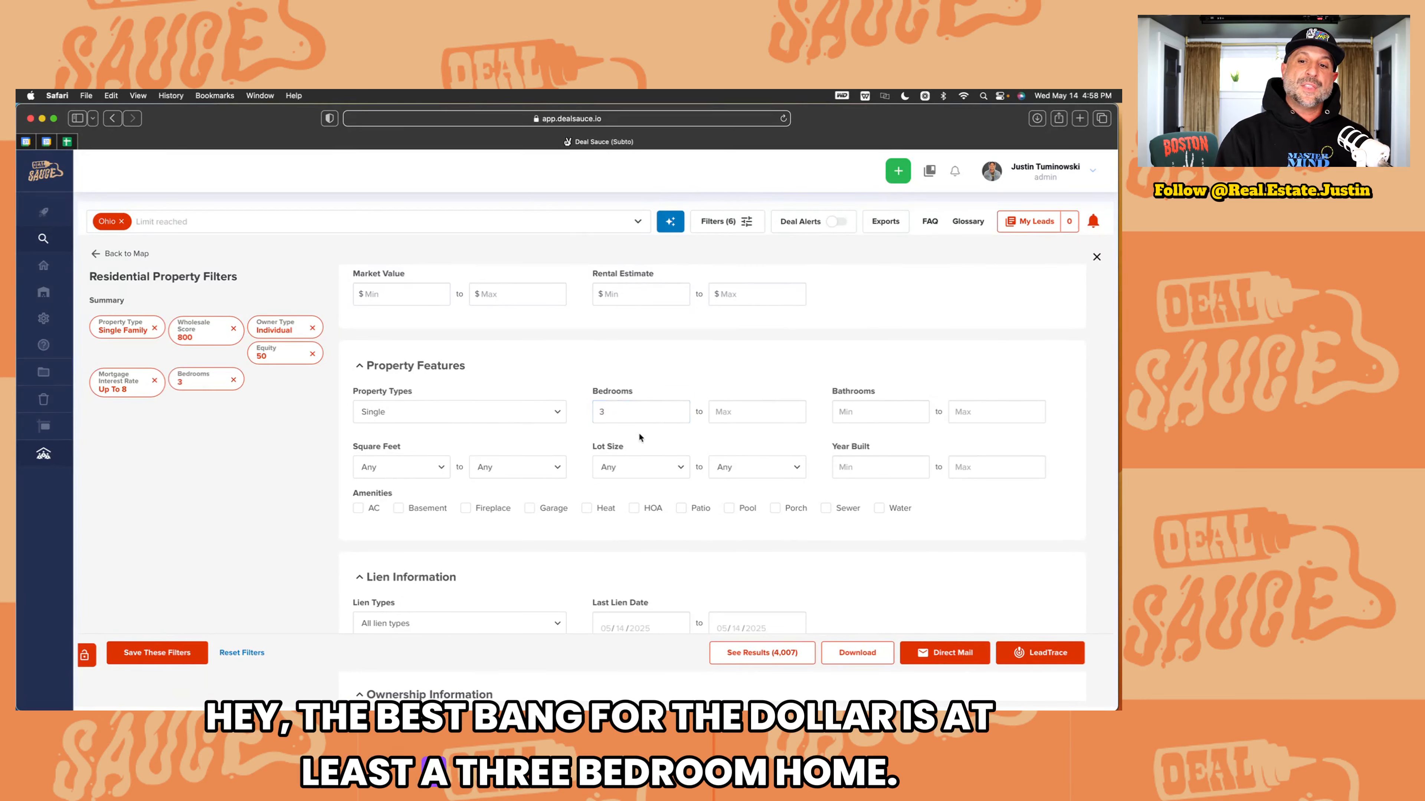
click(847, 413)
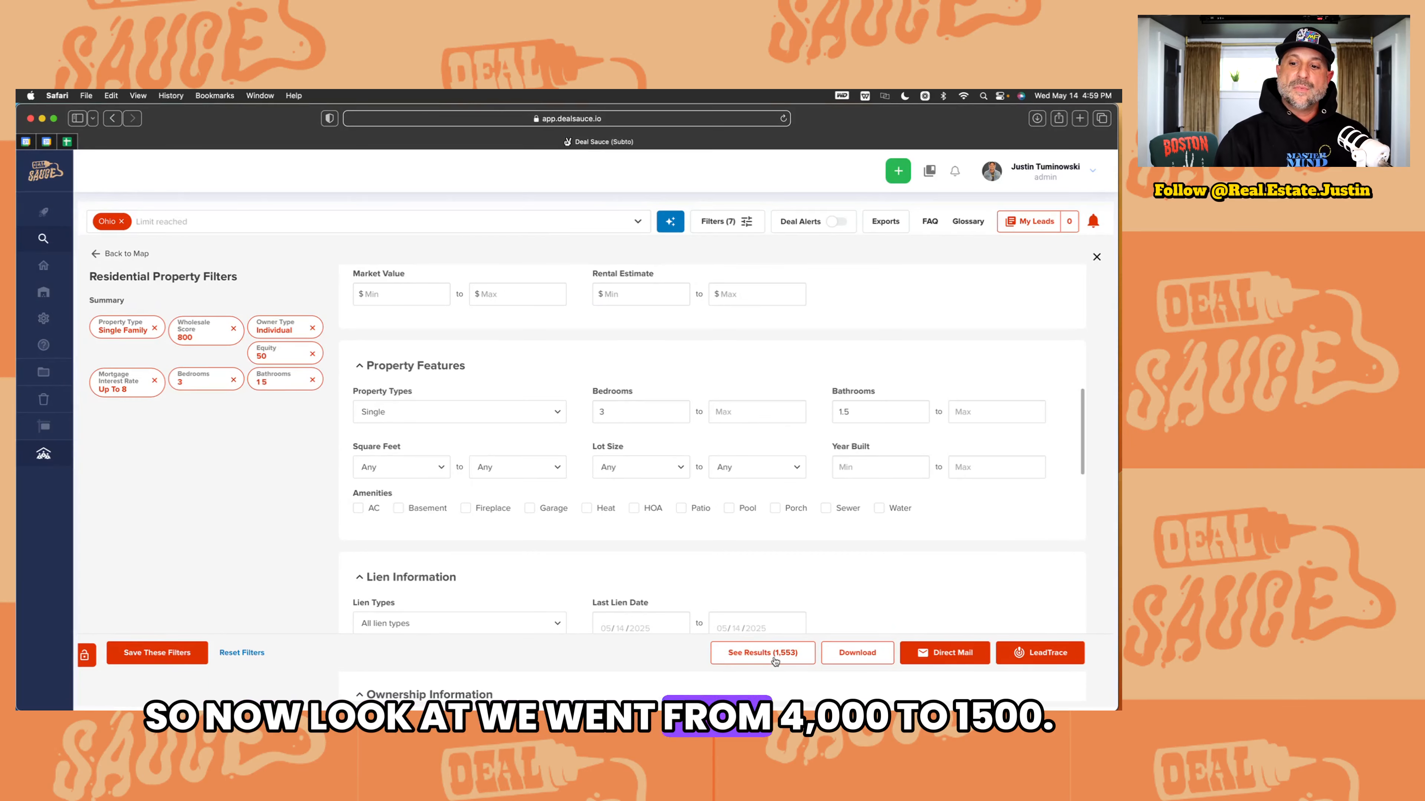
click(790, 654)
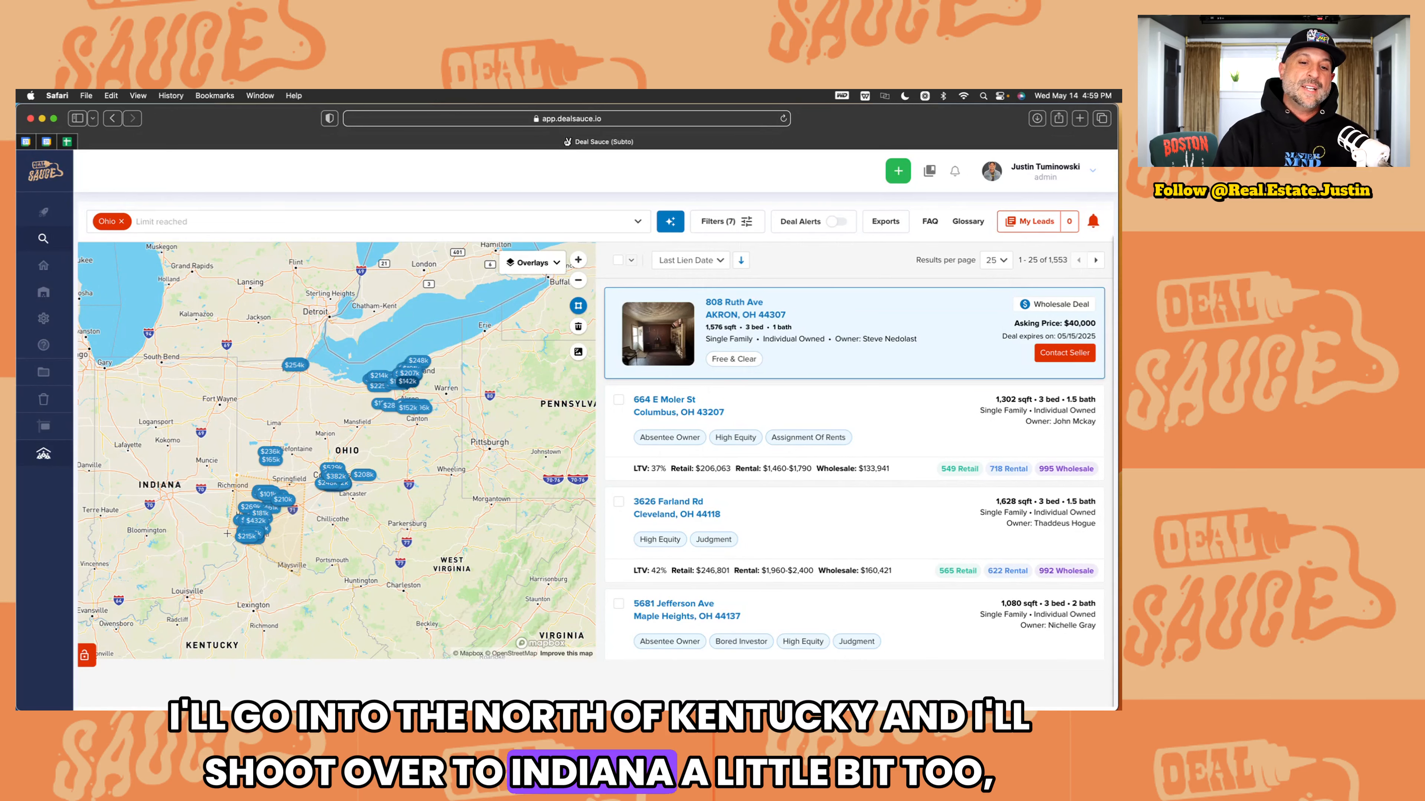
Step: Close the drawn southwest Ohio area and browse its 421 results sorted by Last Lien Date
click(228, 534)
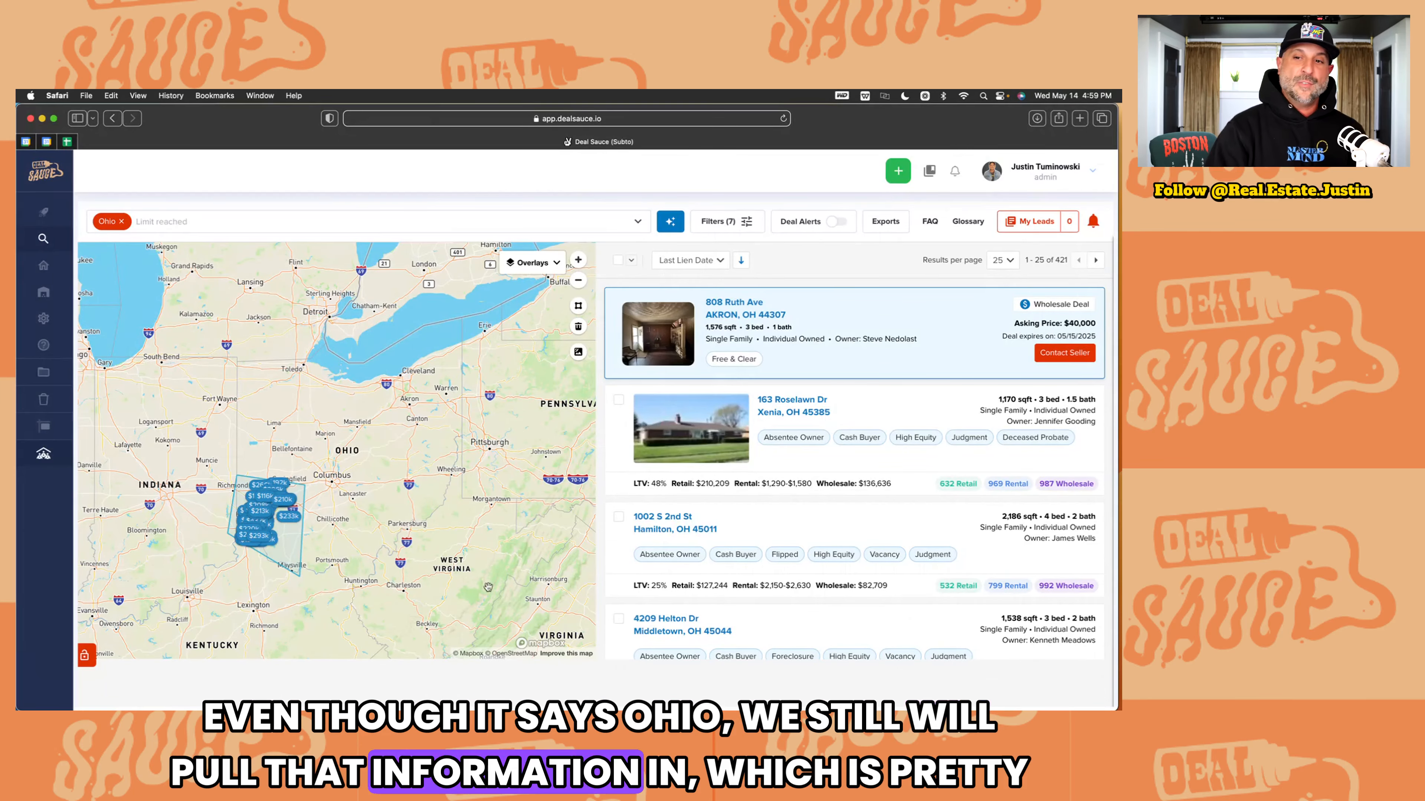
scroll(614, 563, down, 10)
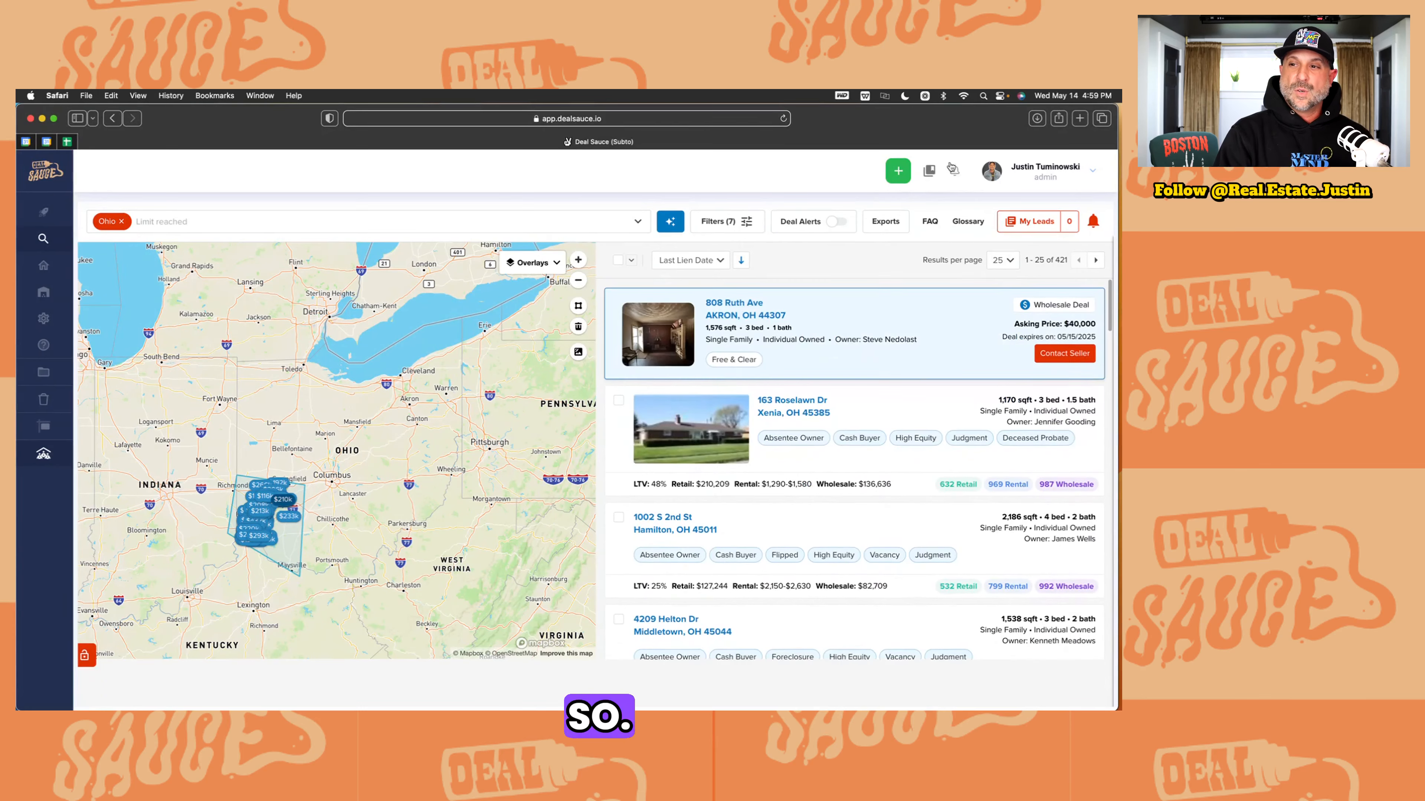
scroll(813, 393, up, 10)
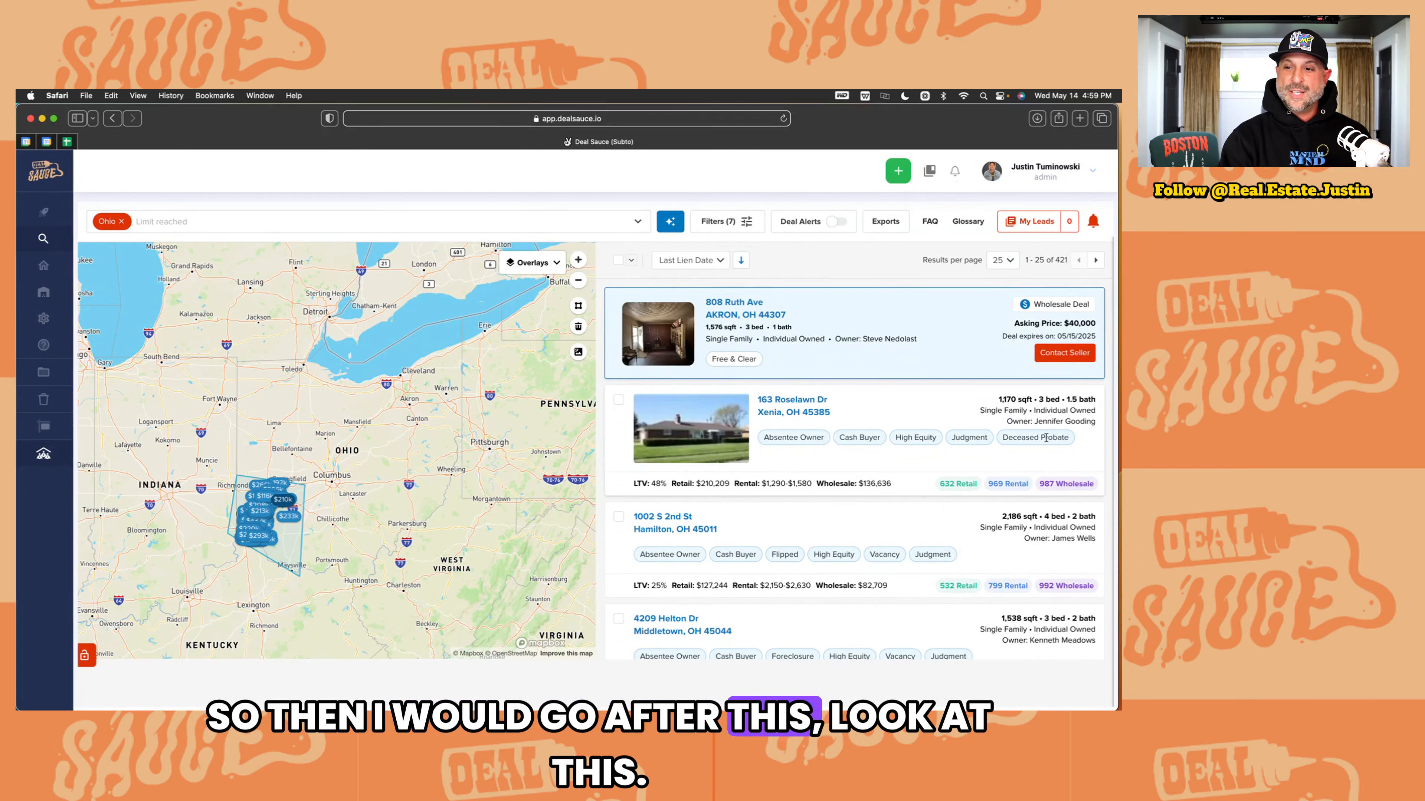
scroll(1046, 438, up, 5)
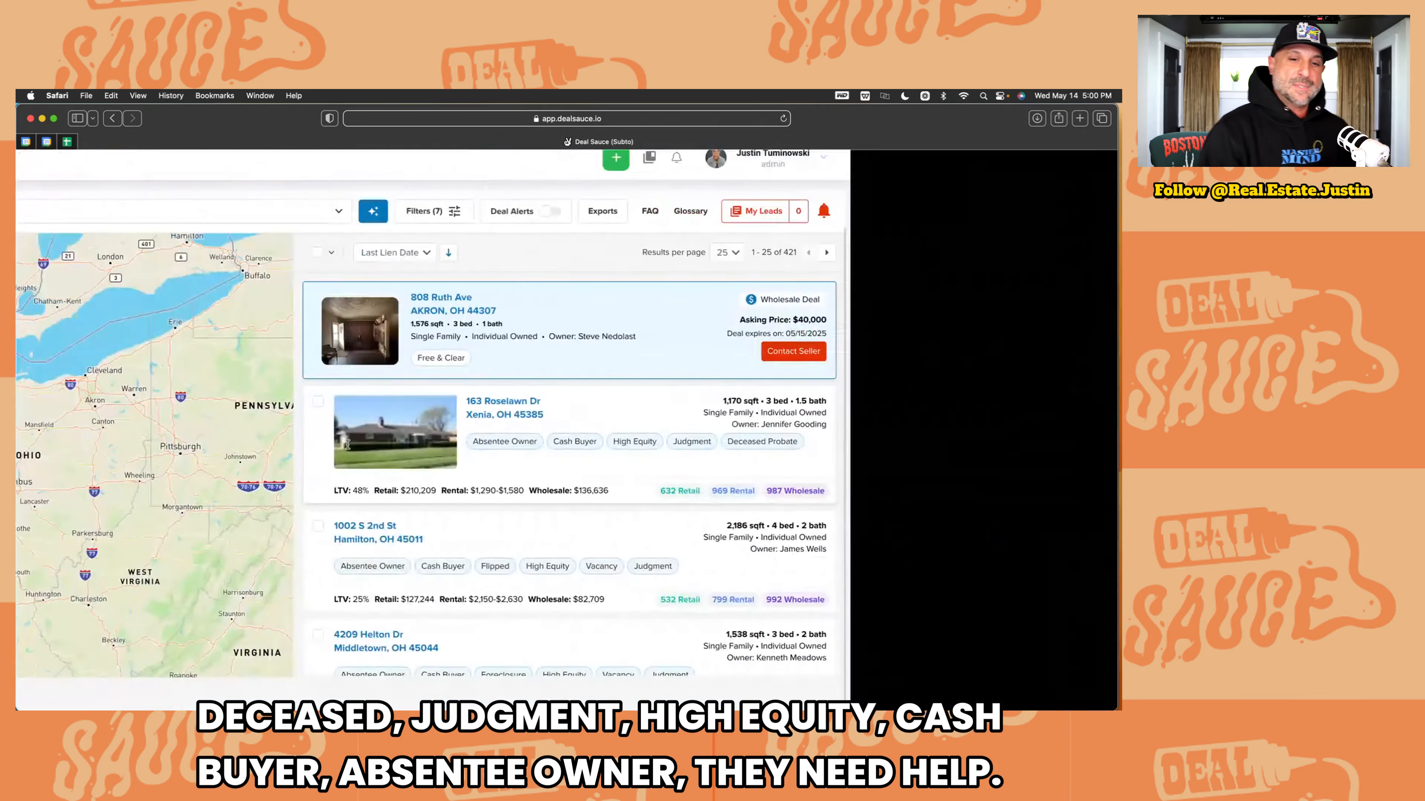
scroll(769, 413, down, 10)
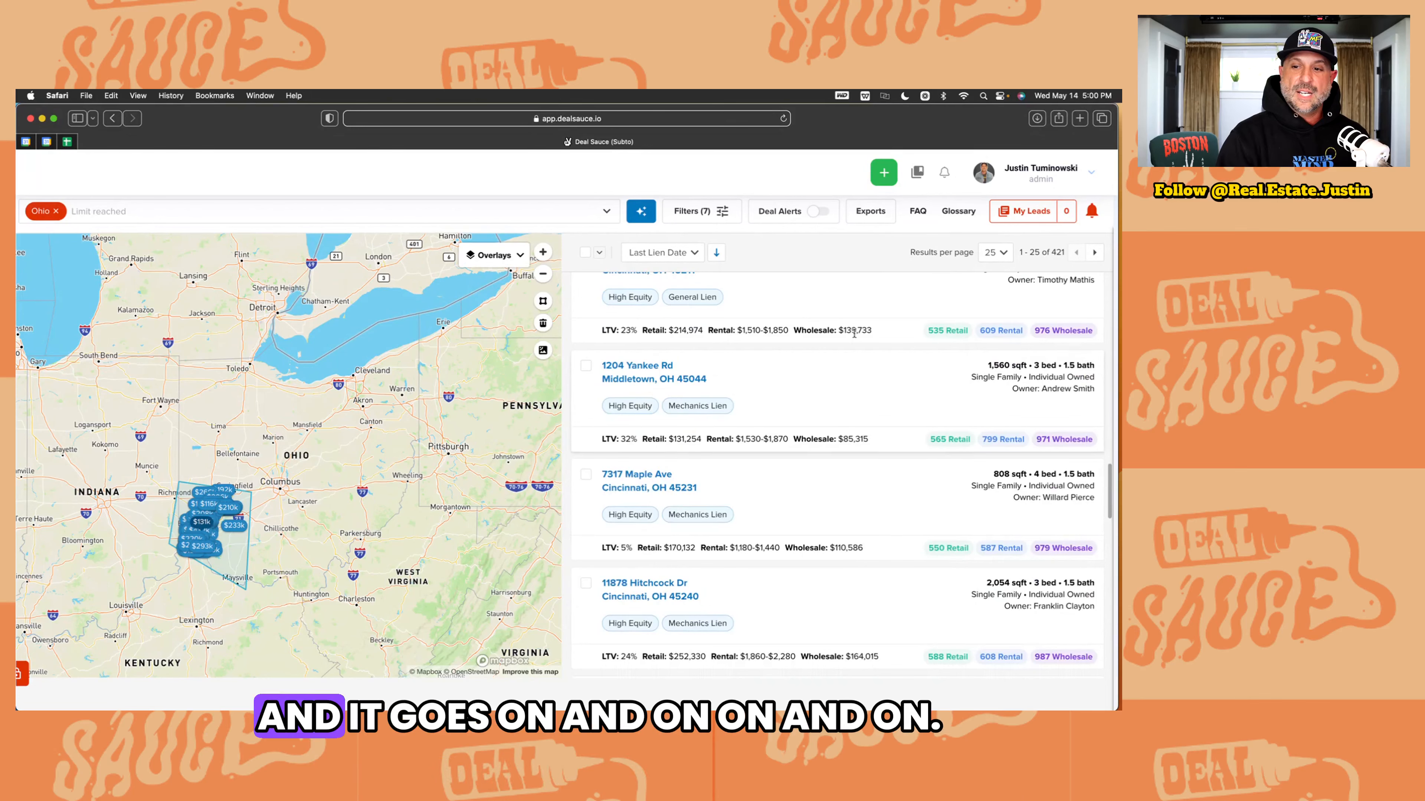
scroll(698, 634, down, 5)
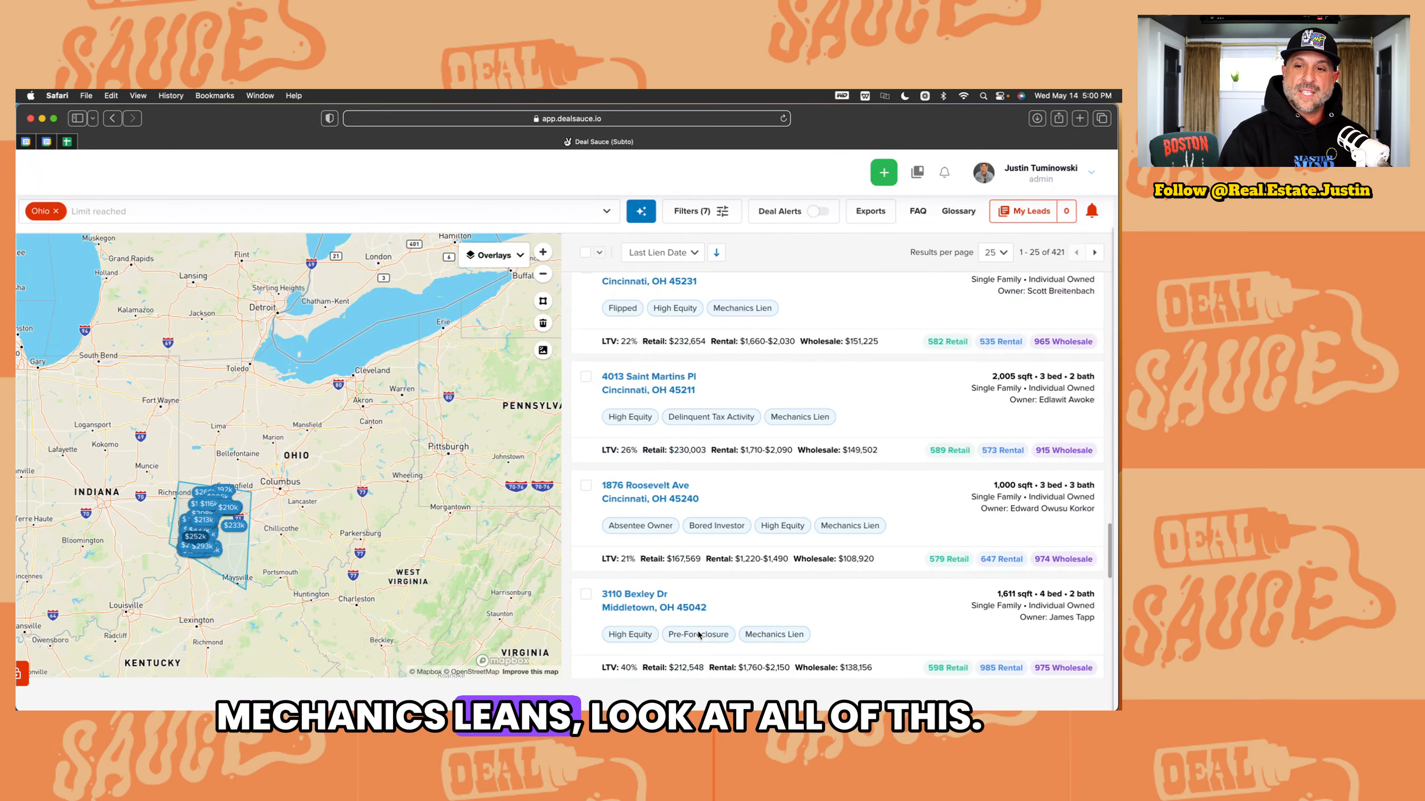
scroll(843, 392, up, 10)
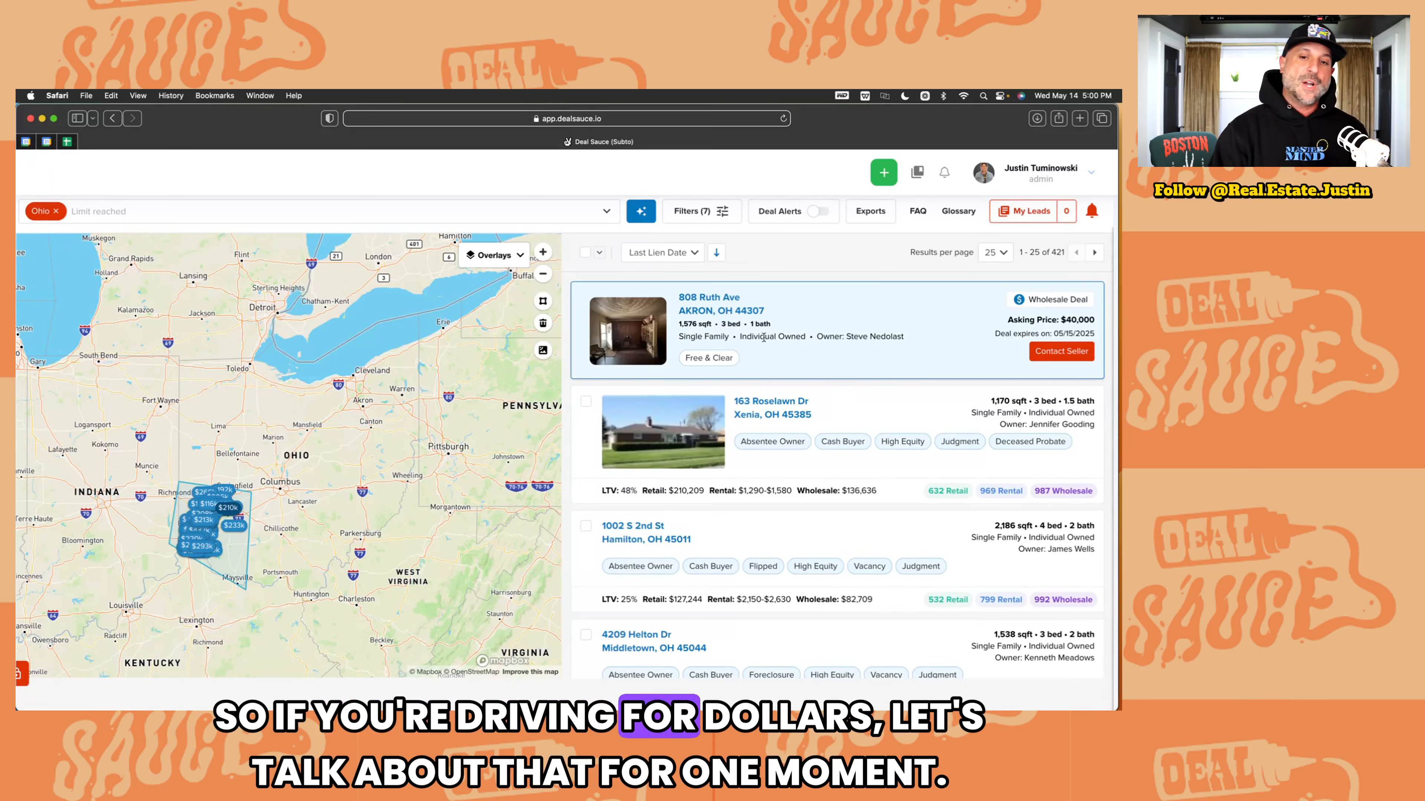
scroll(445, 274, down, 2)
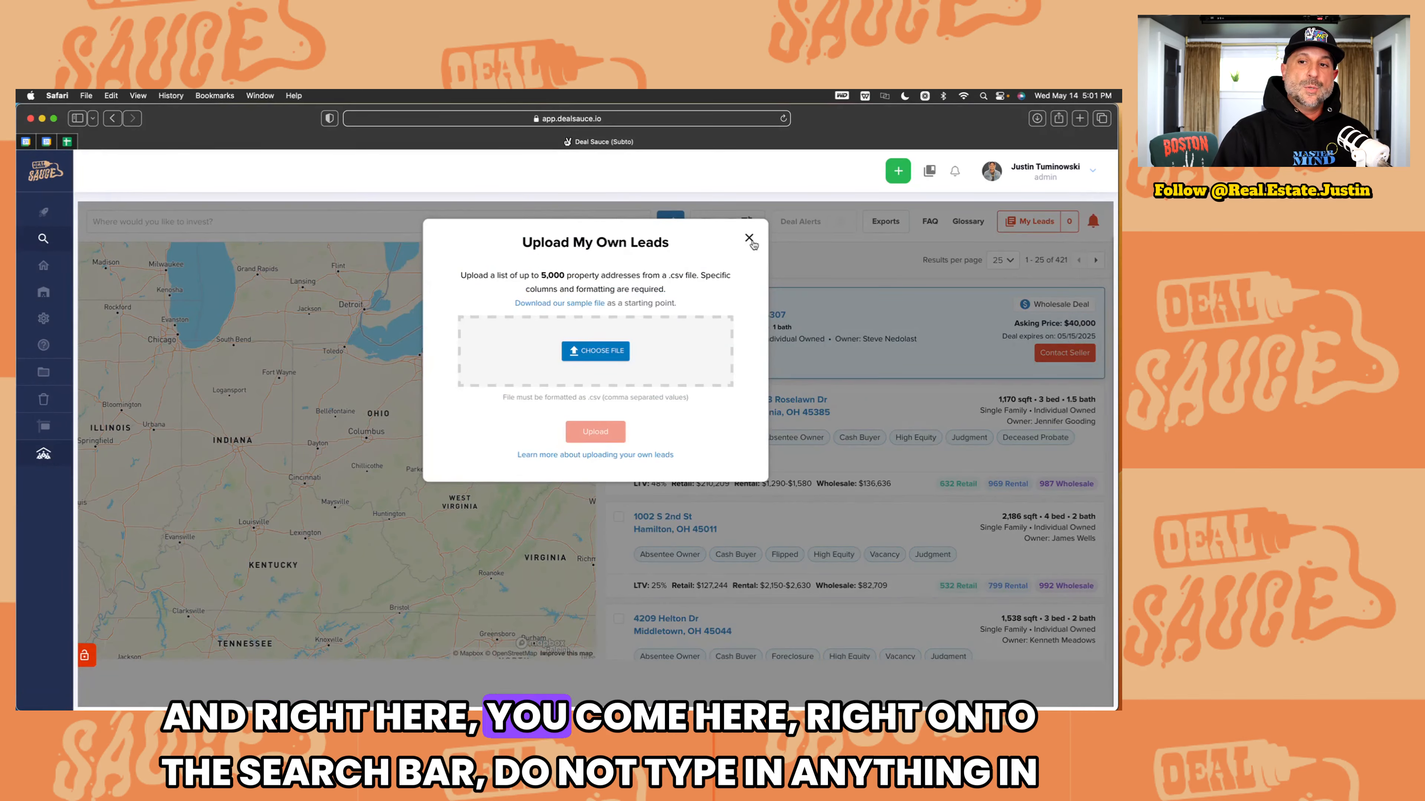
Step: Clear the Ohio location and open the sample leads CSV (Street Address, City, State, Zip)
click(752, 238)
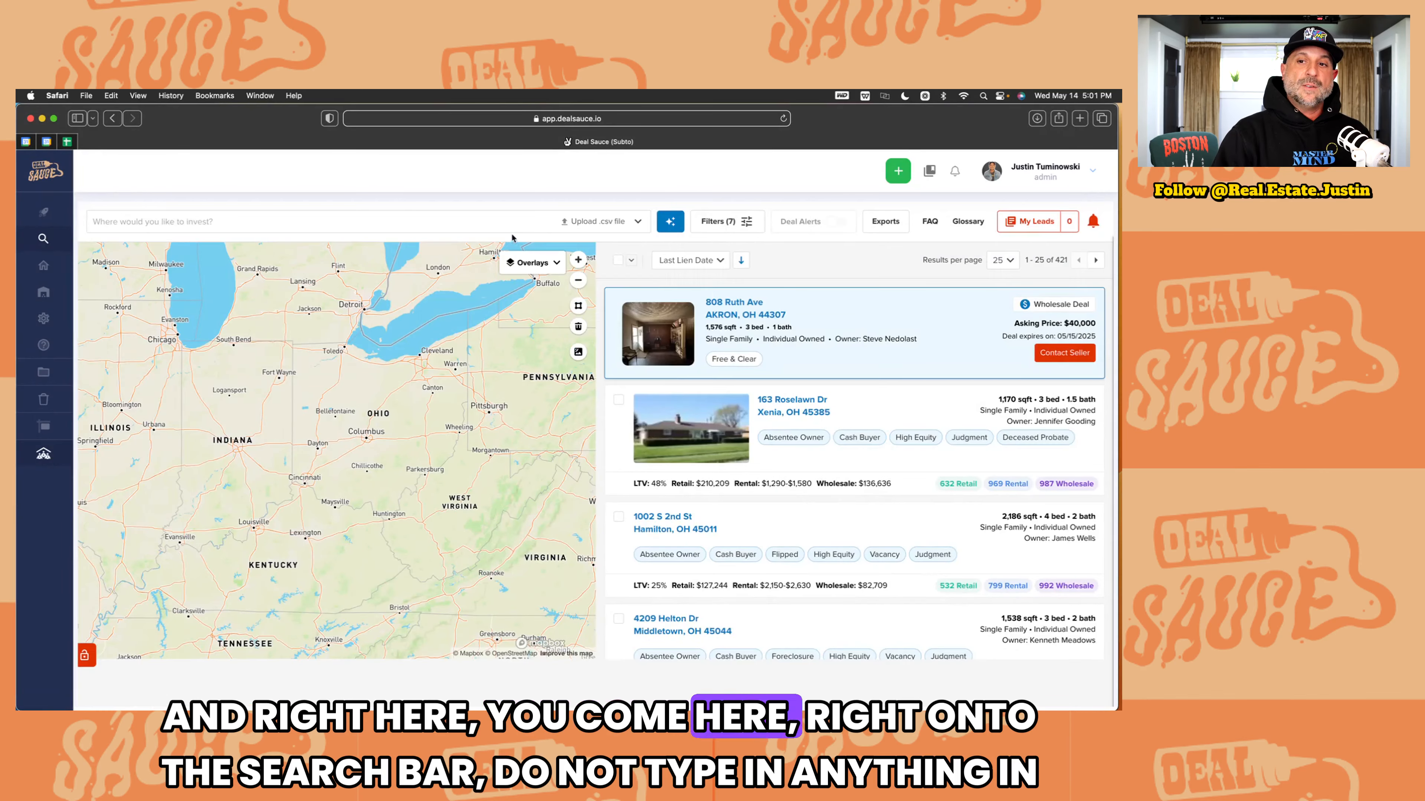
click(503, 224)
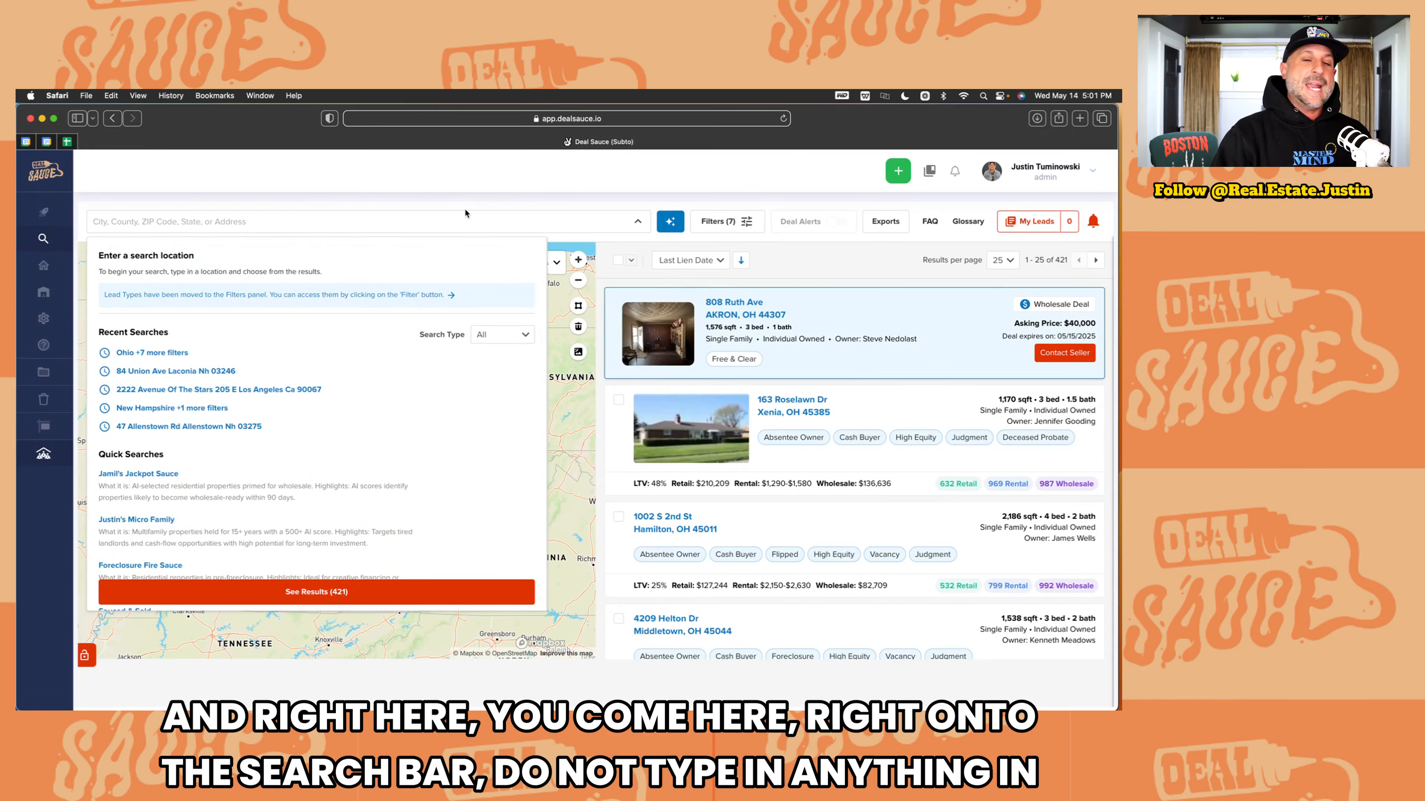
click(604, 249)
click(565, 228)
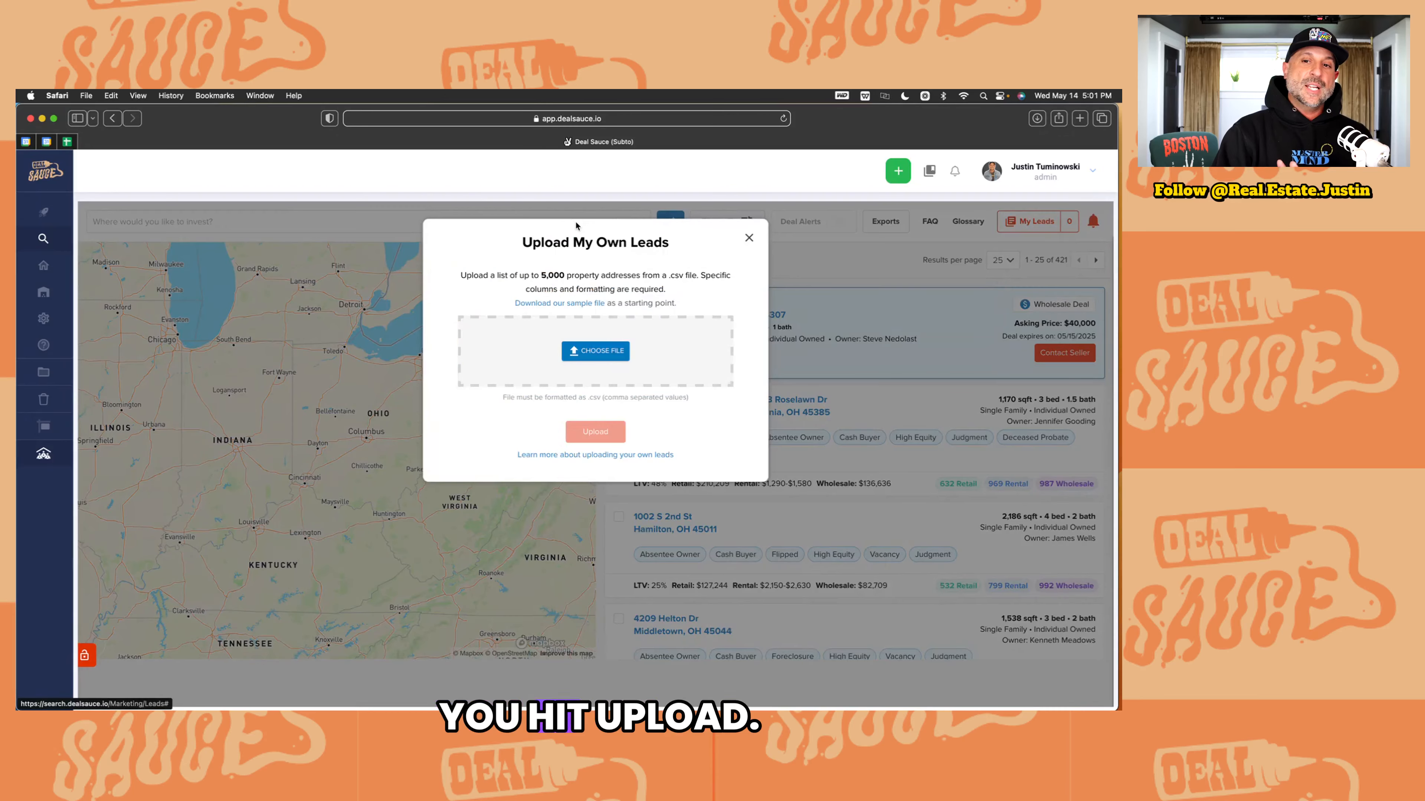
click(569, 305)
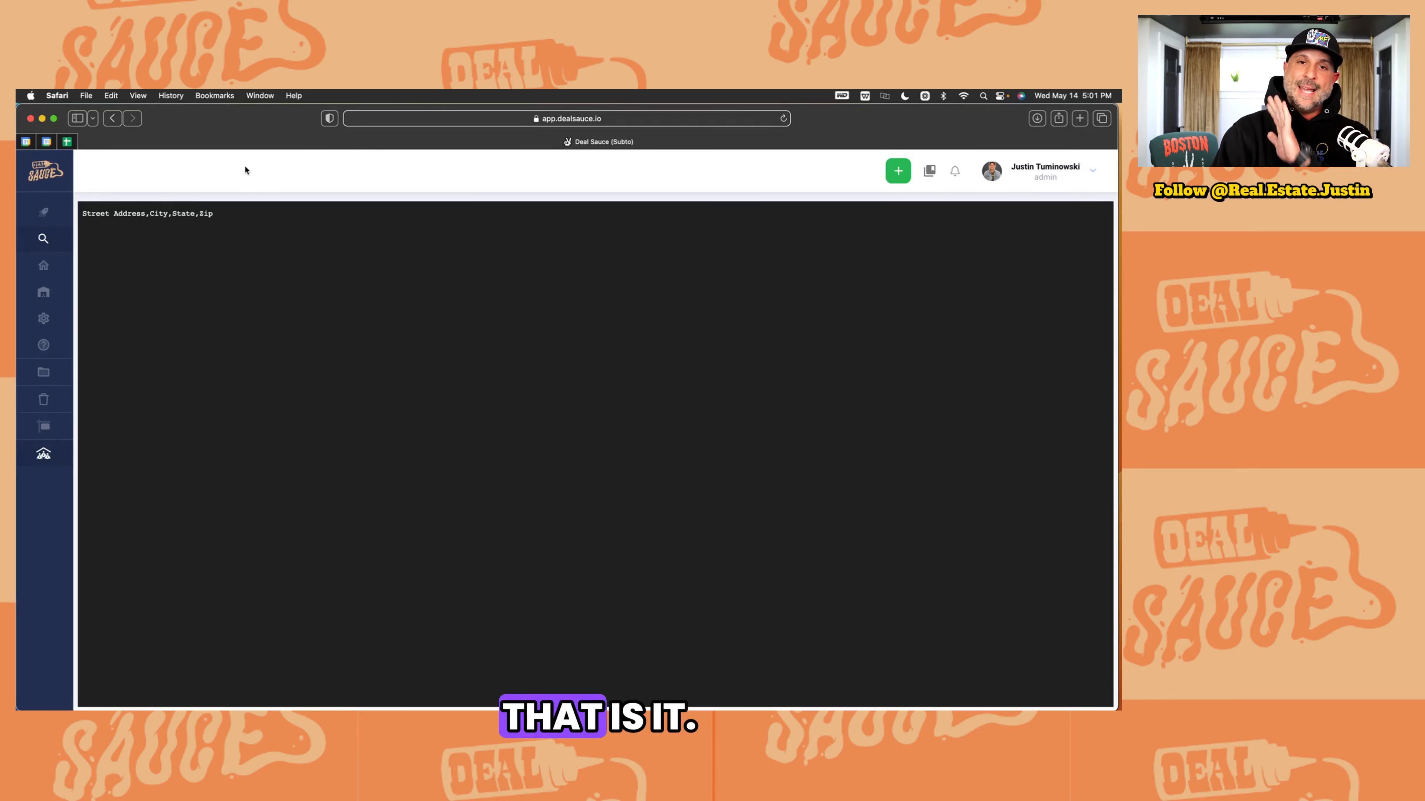
Step: Go back from the sample CSV to the lead search page, close the upload window, and enter the location box
click(114, 118)
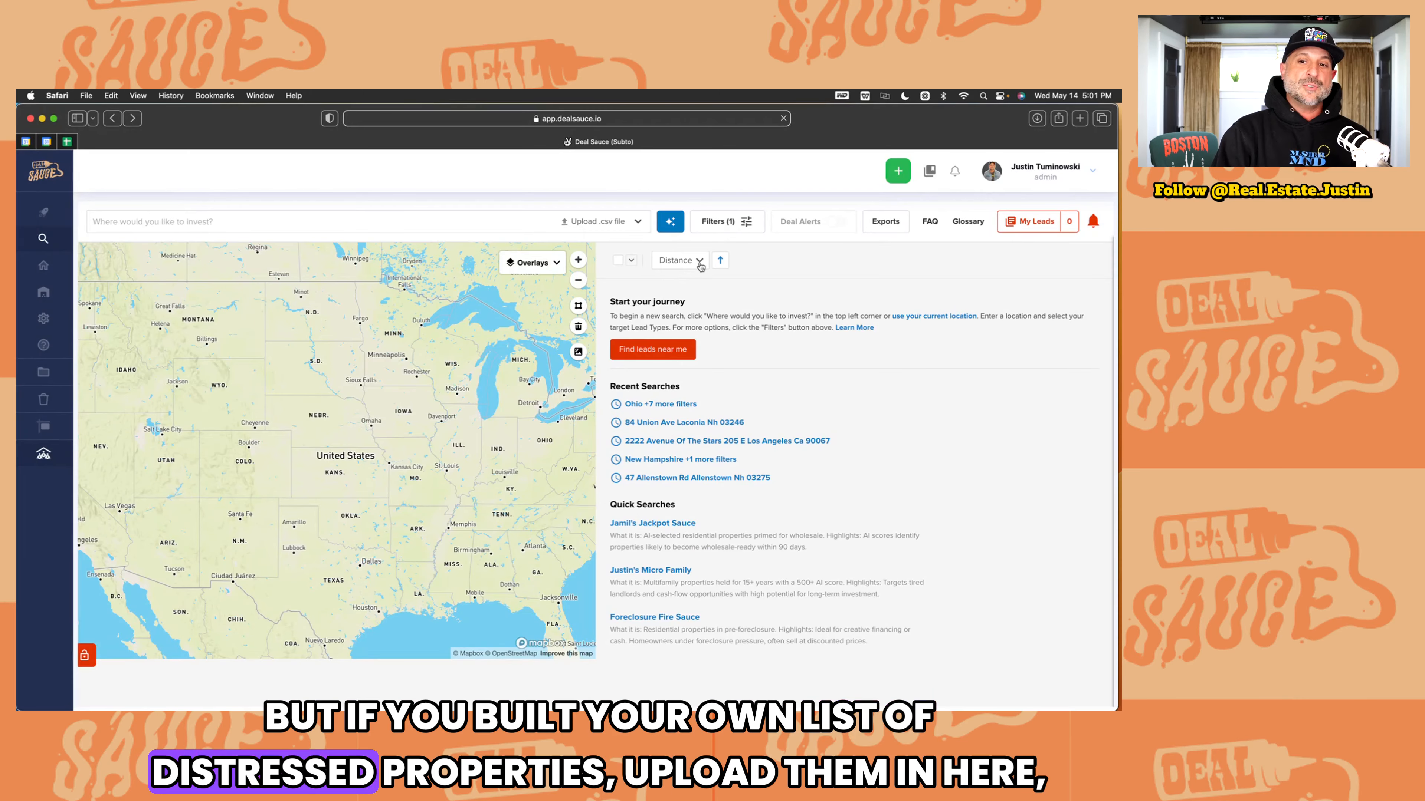
click(581, 225)
click(749, 238)
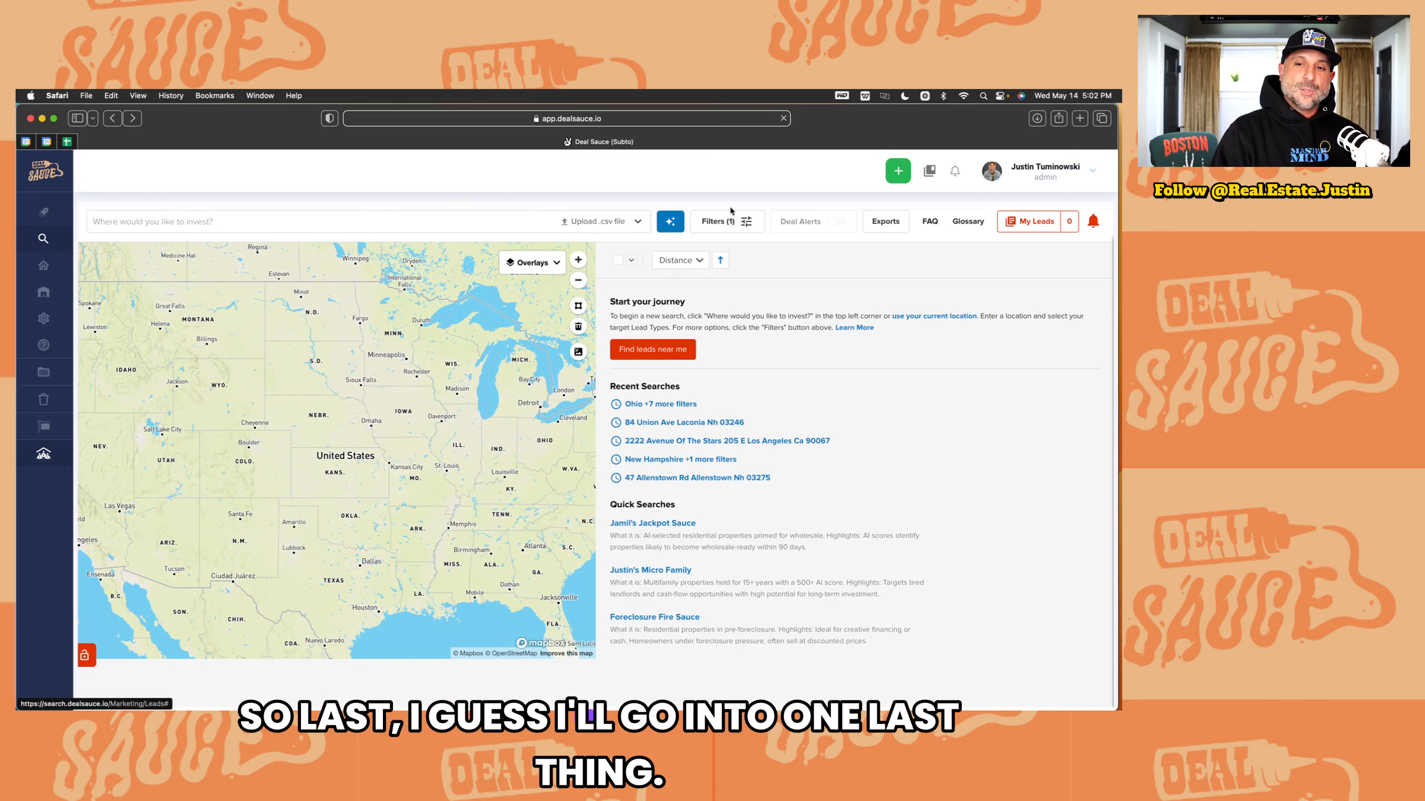
click(300, 220)
Step: Search the state of Ohio for active listings with 50% minimum profit potential, showing 248 results
text(ohio)
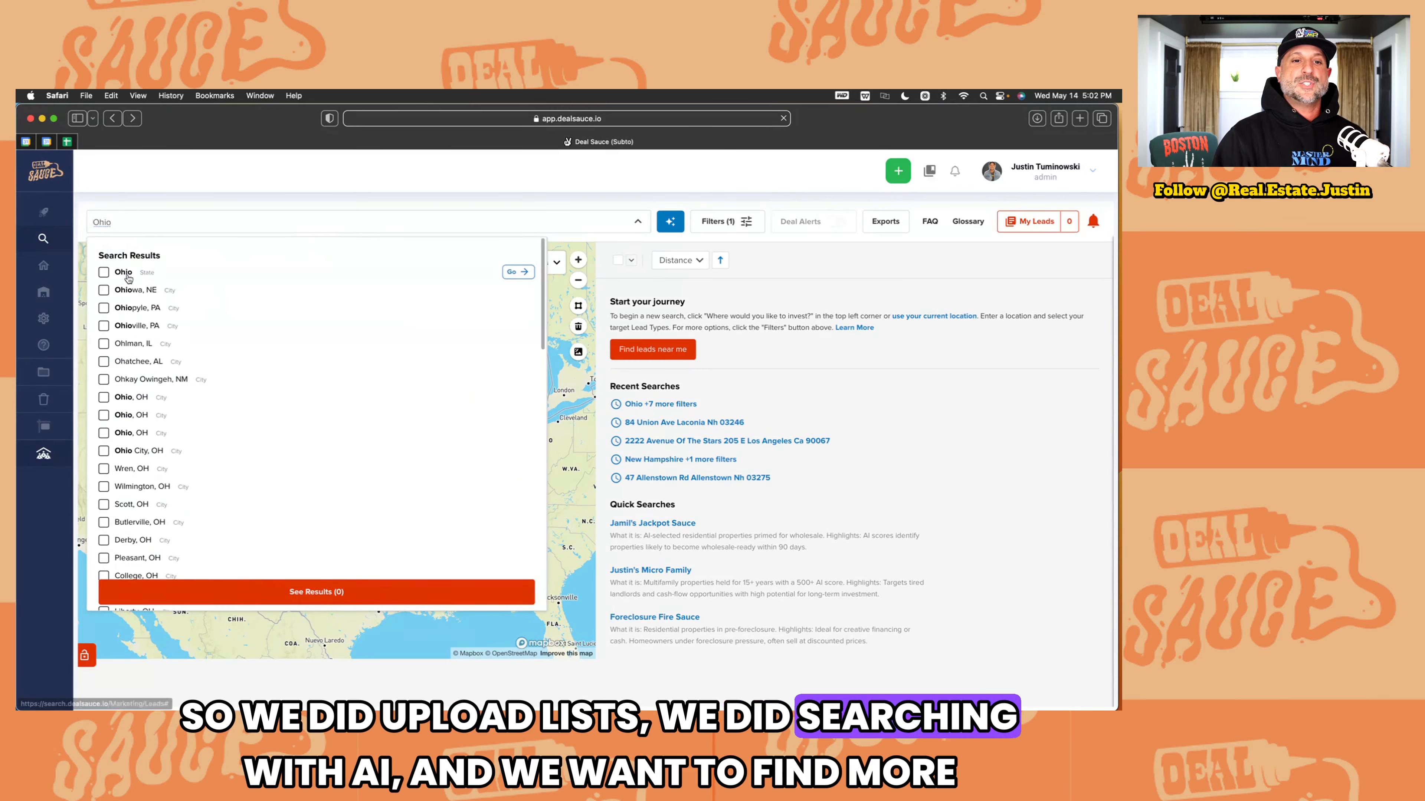
click(124, 272)
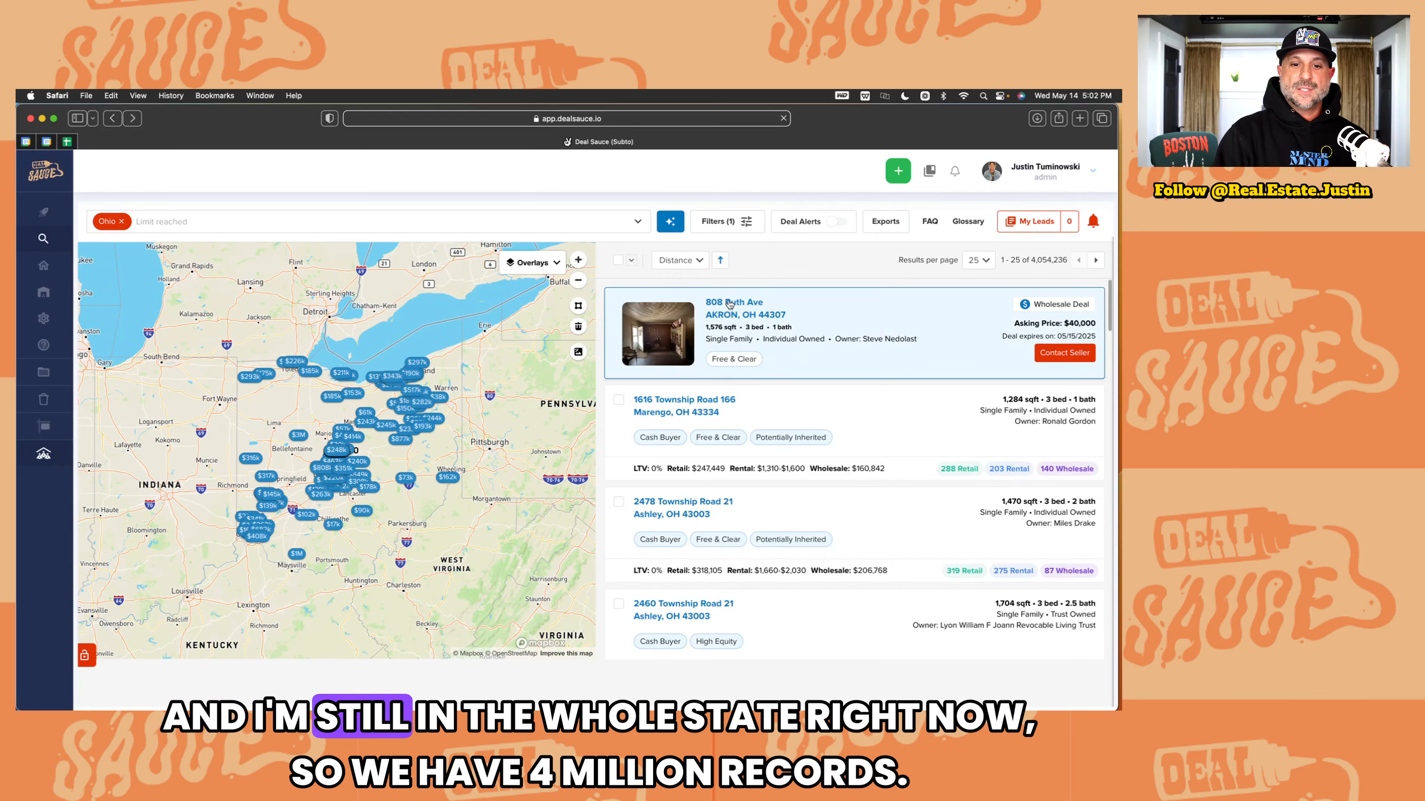
click(714, 220)
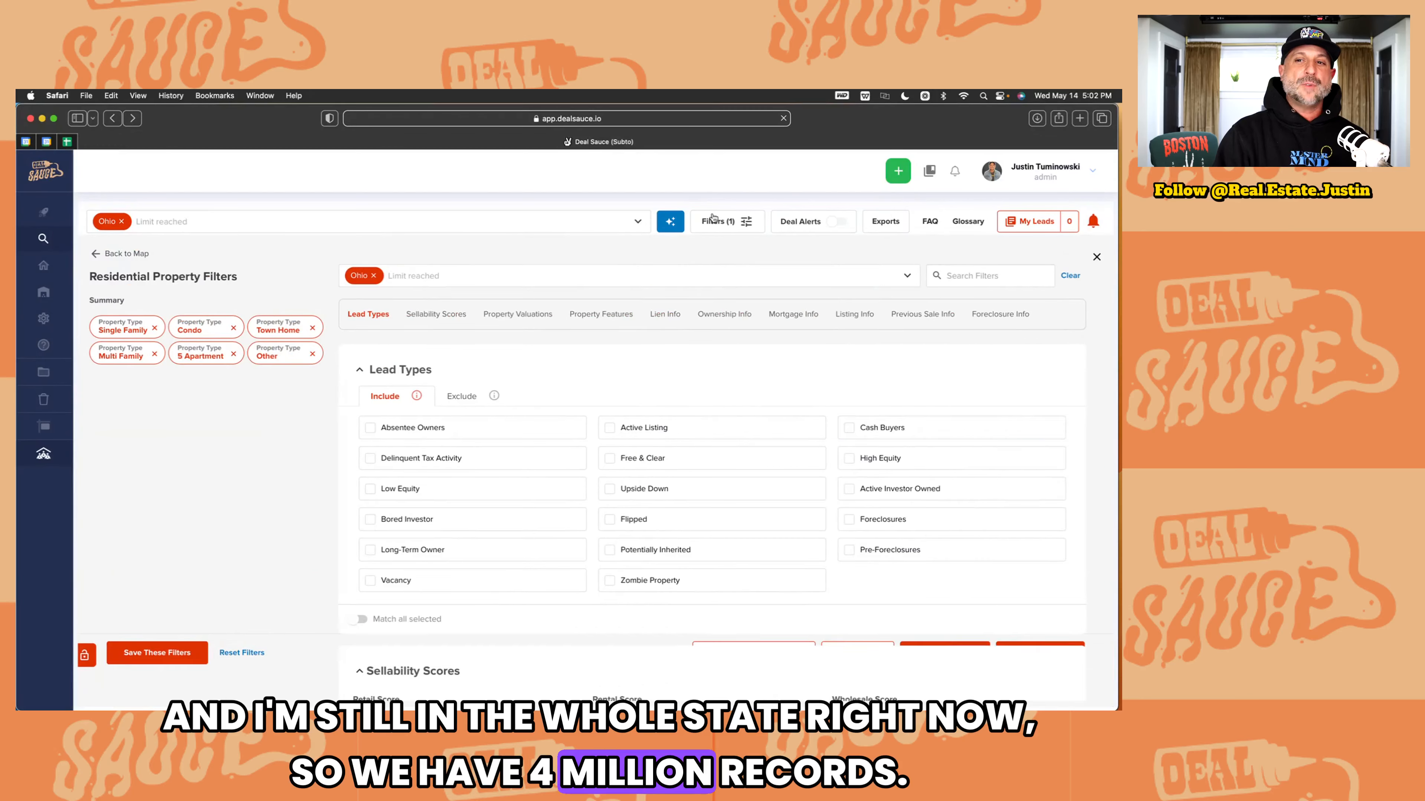
click(641, 429)
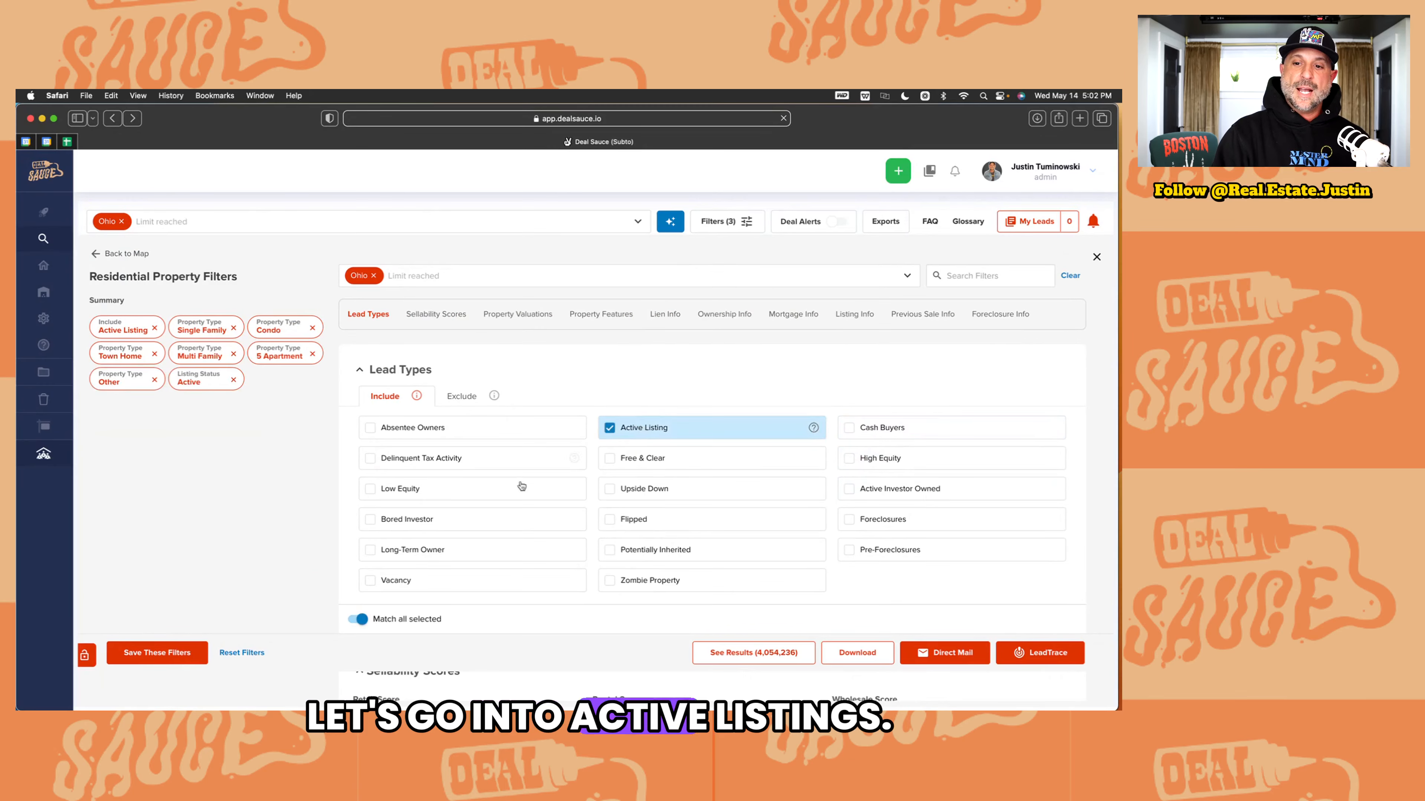
scroll(757, 500, down, 15)
scroll(757, 499, up, 10)
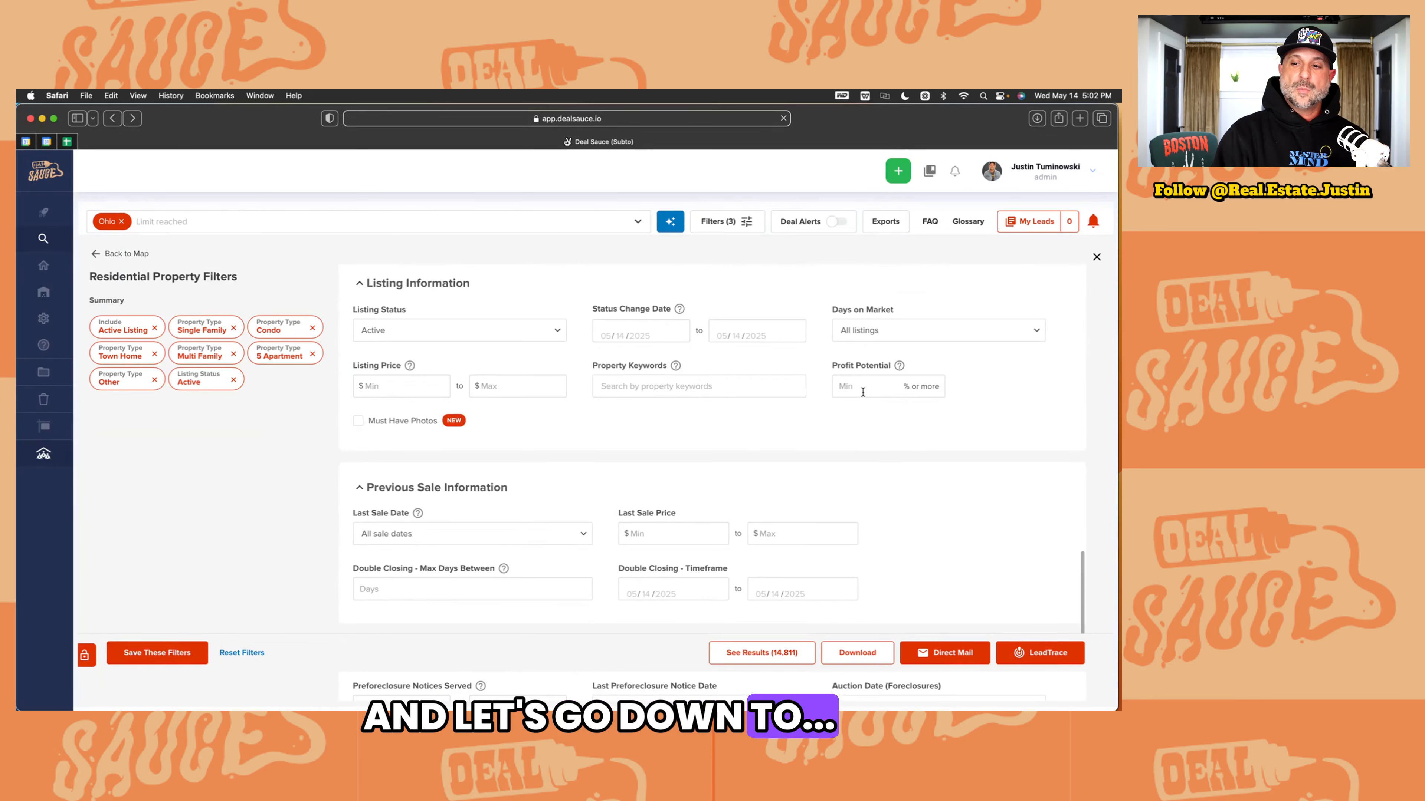
click(862, 388)
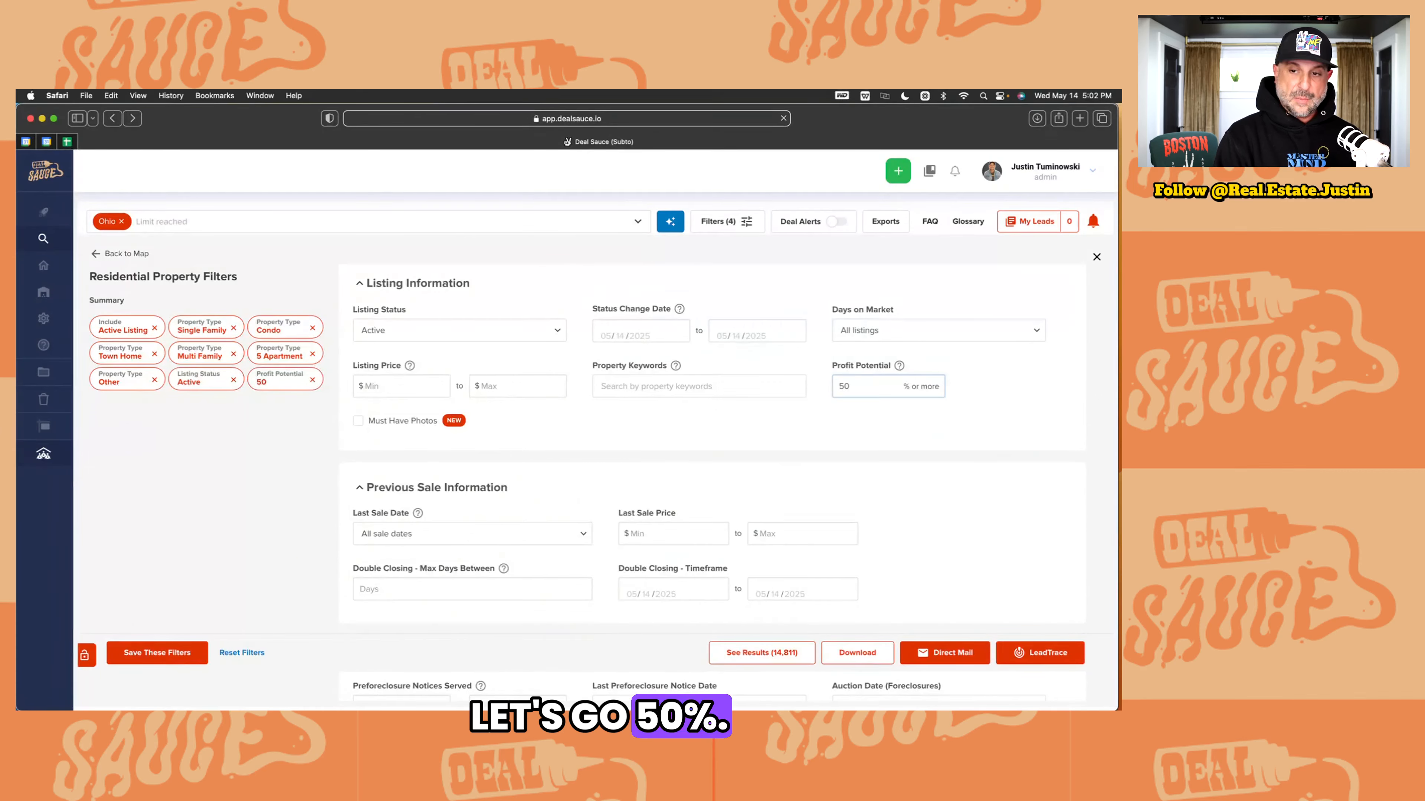
click(761, 653)
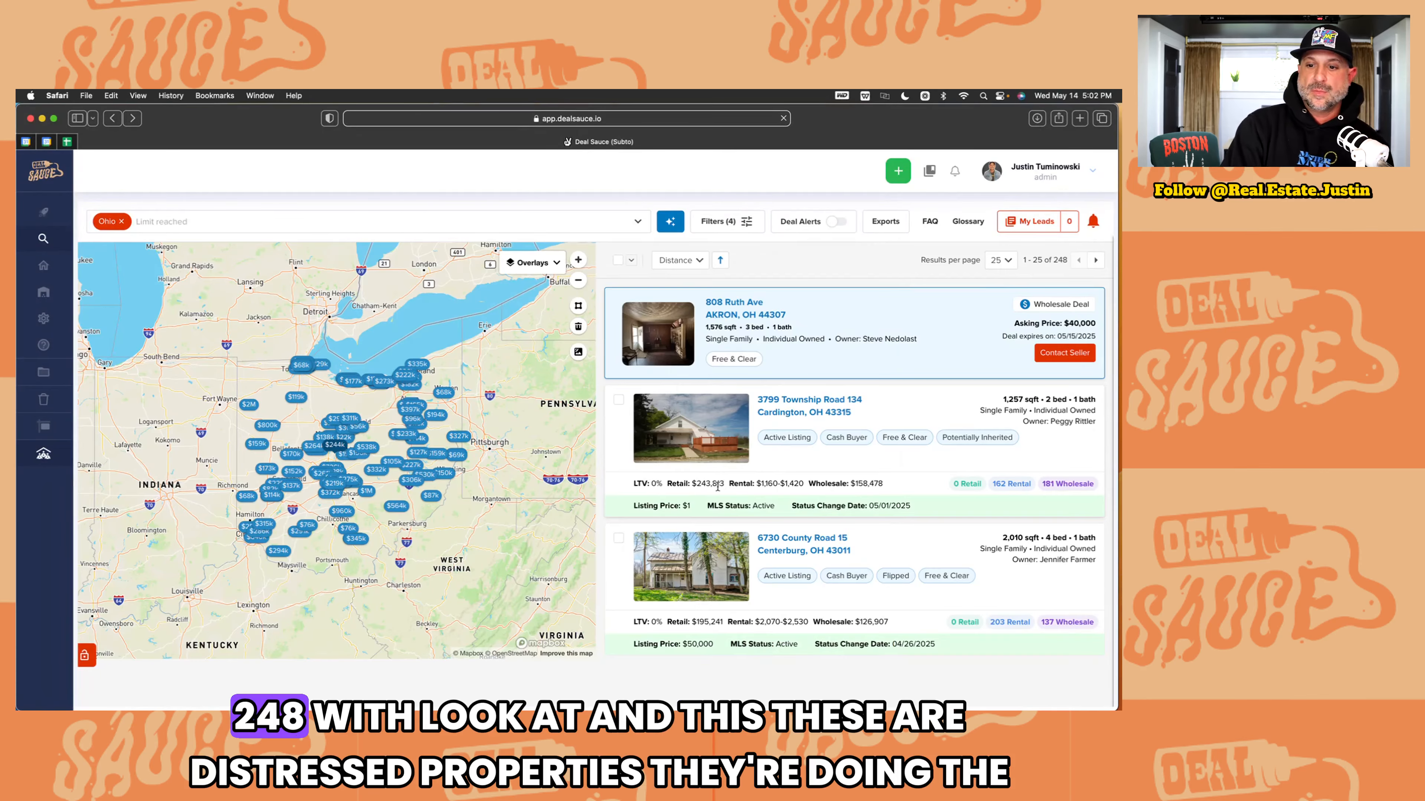
scroll(718, 485, down, 3)
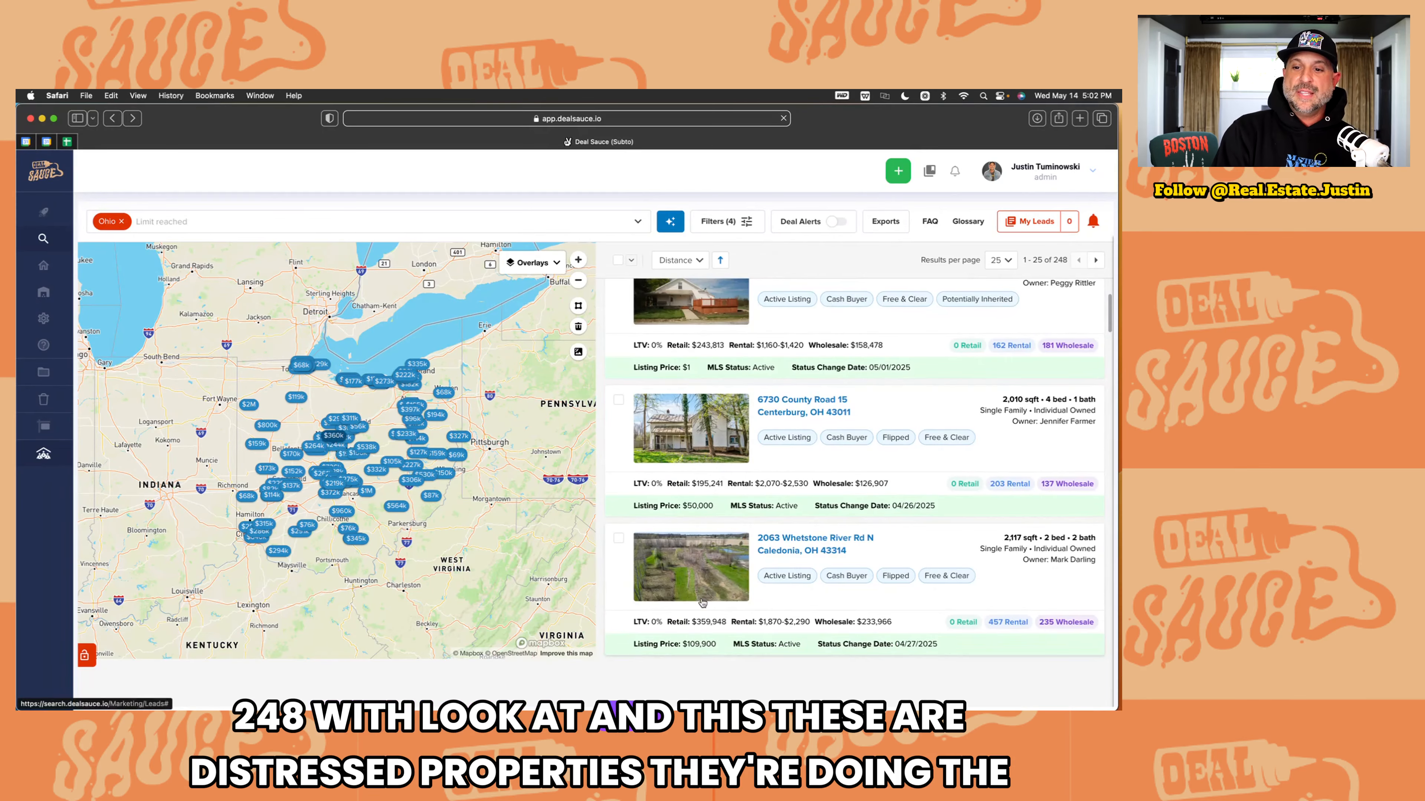
scroll(702, 603, up, 2)
click(681, 497)
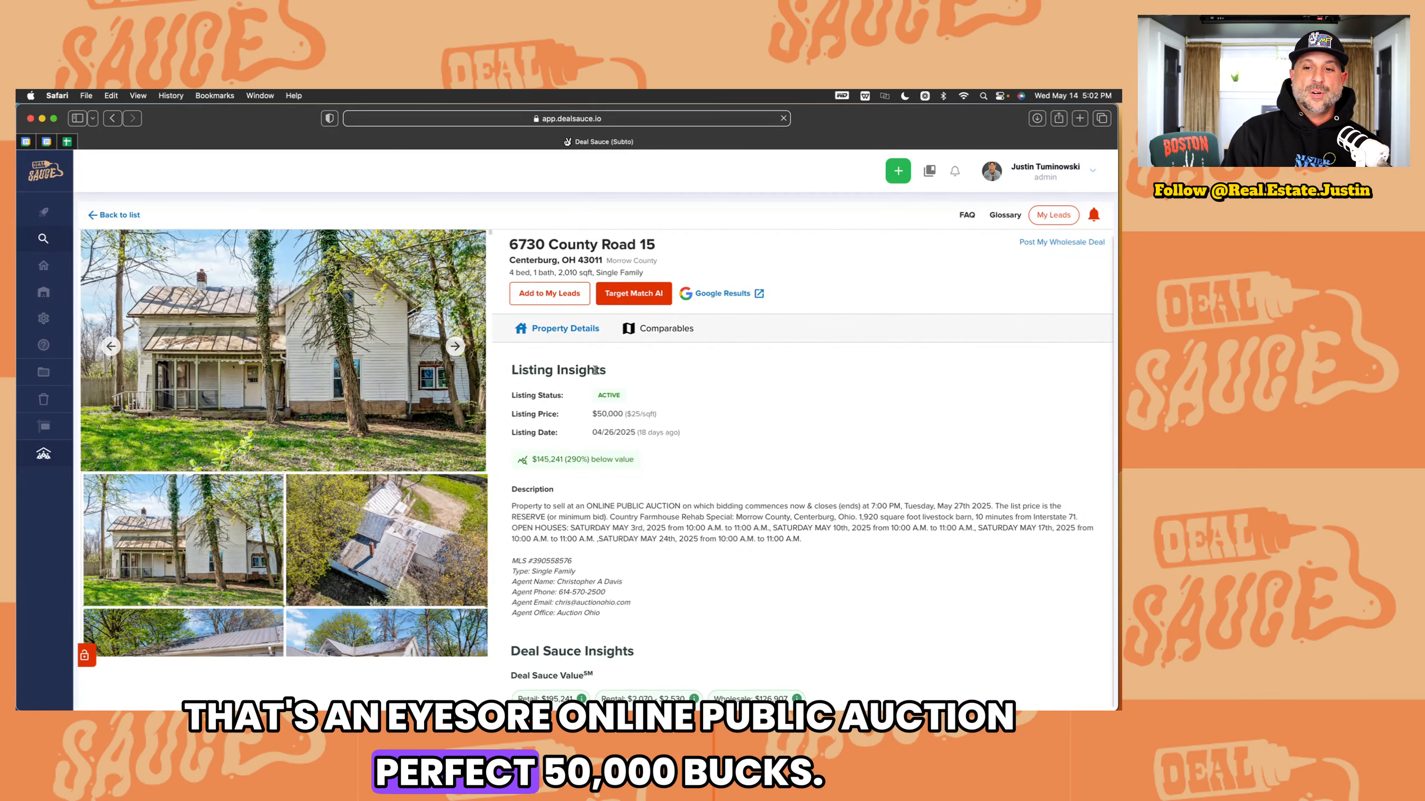
drag(597, 433, 637, 433)
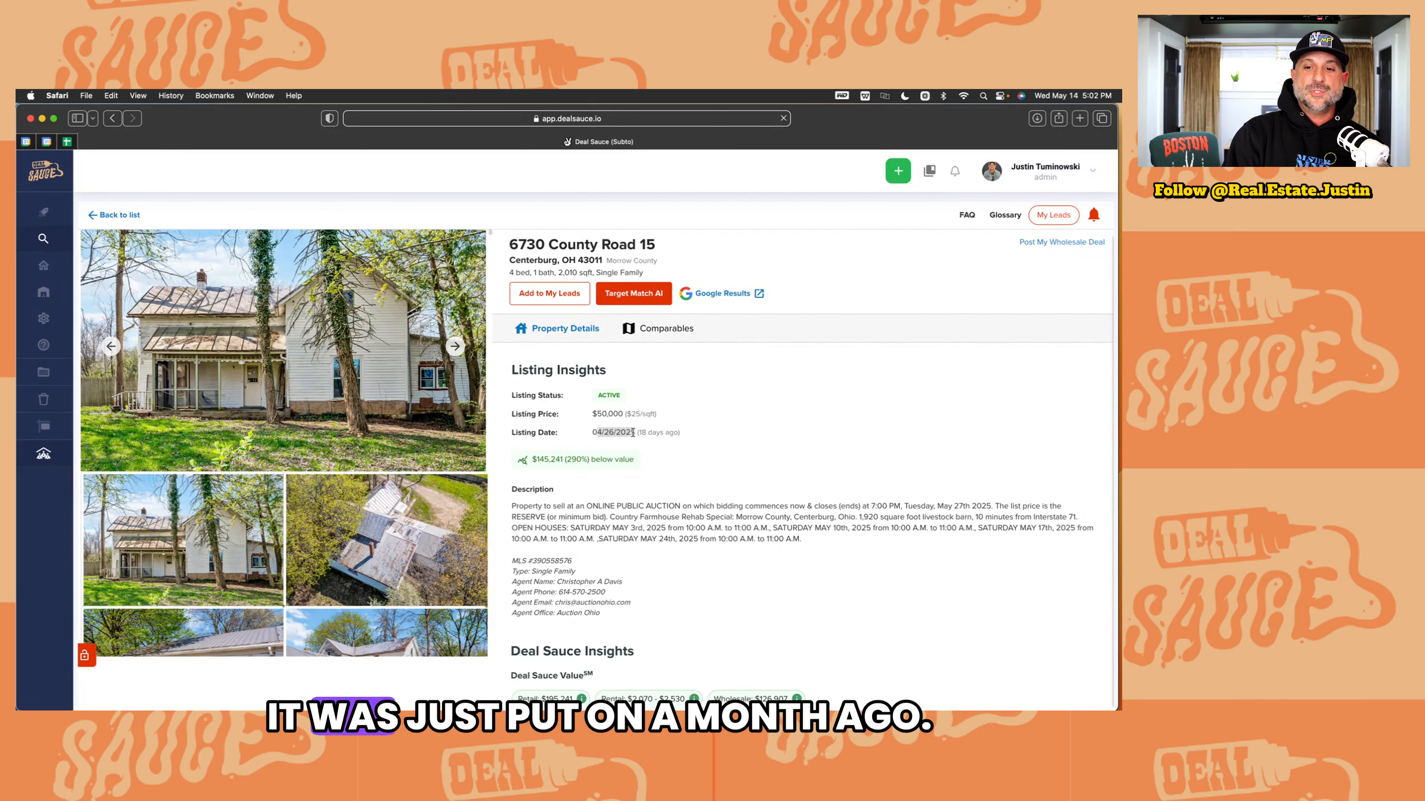
click(115, 216)
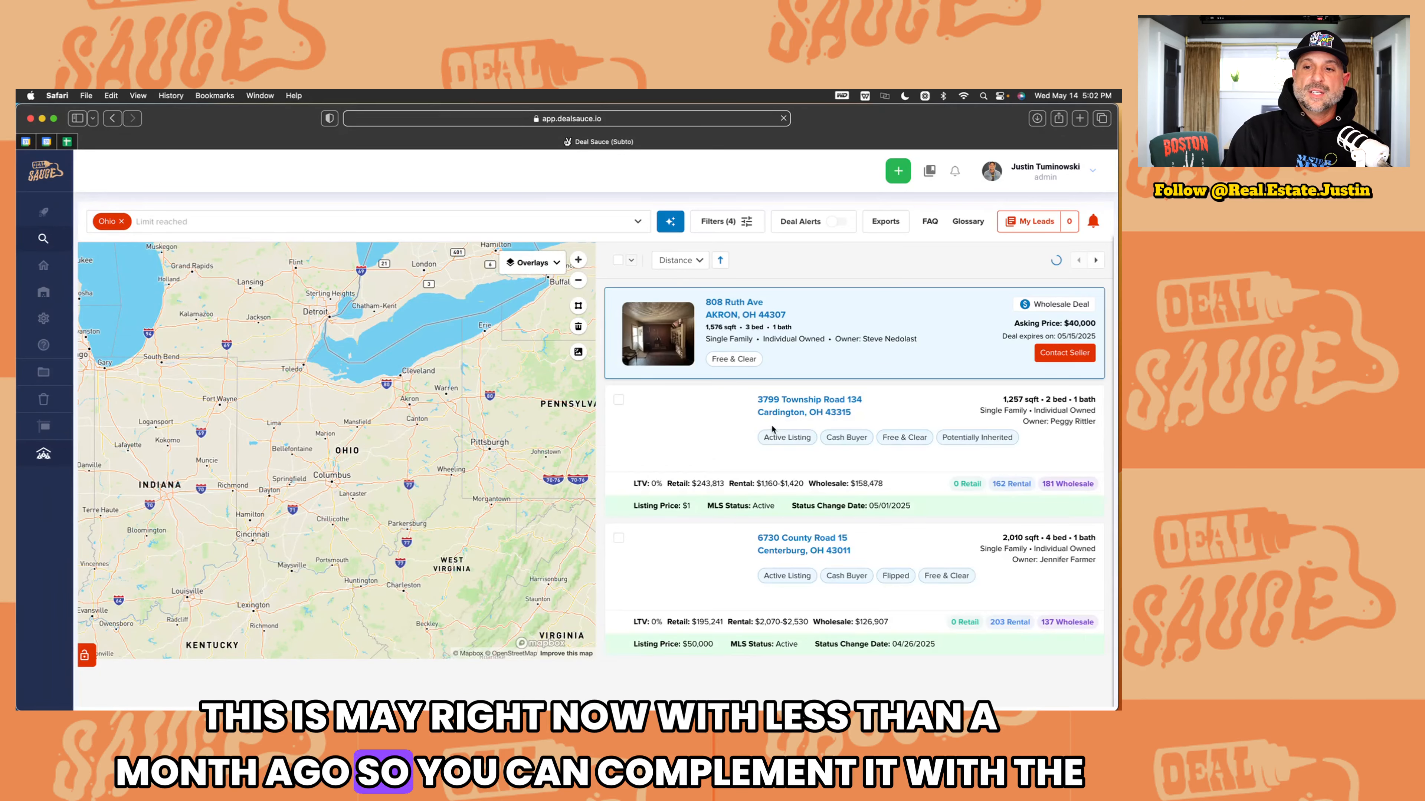
Step: Replace the 50% profit potential filter with a 'motivated' property keyword and show the 109 results
click(759, 223)
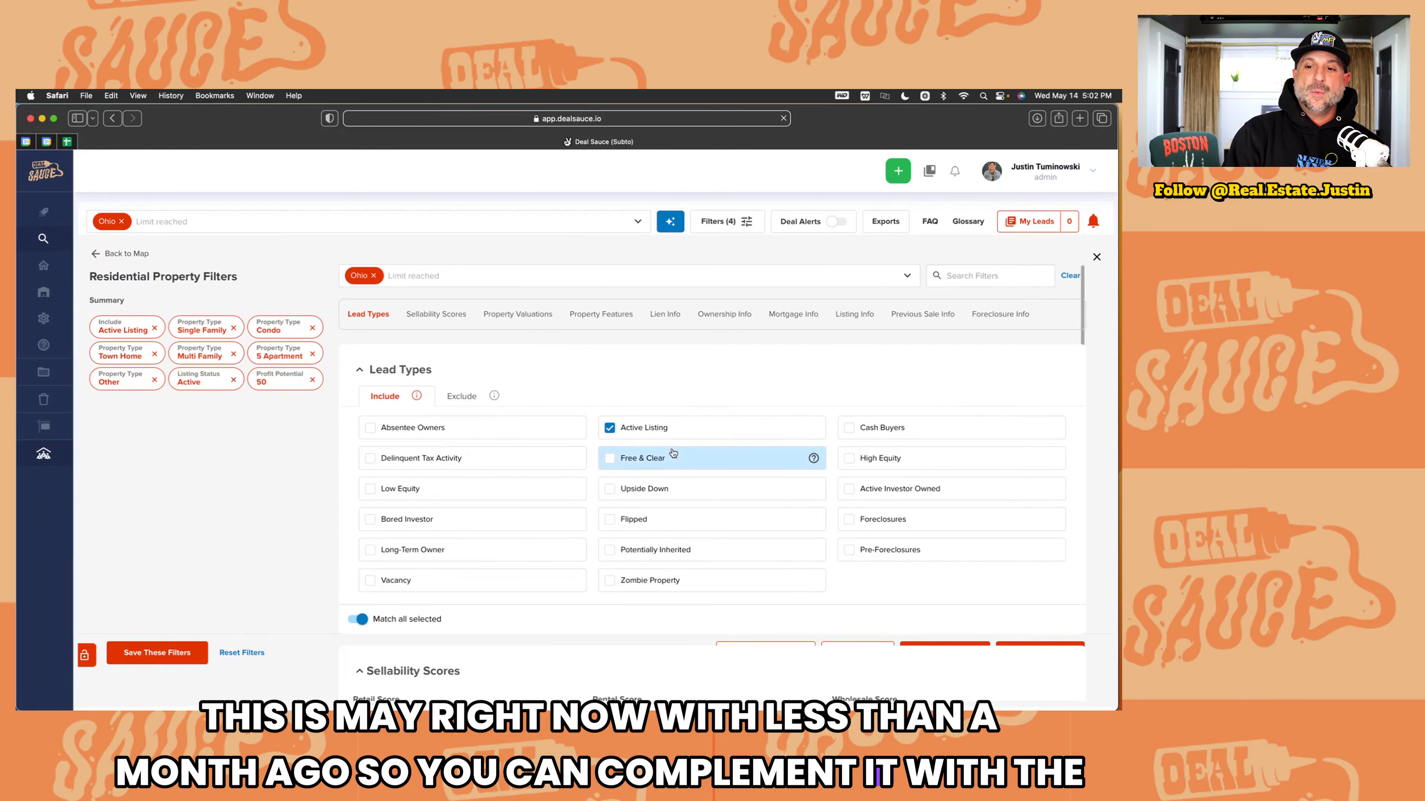
scroll(646, 532, down, 10)
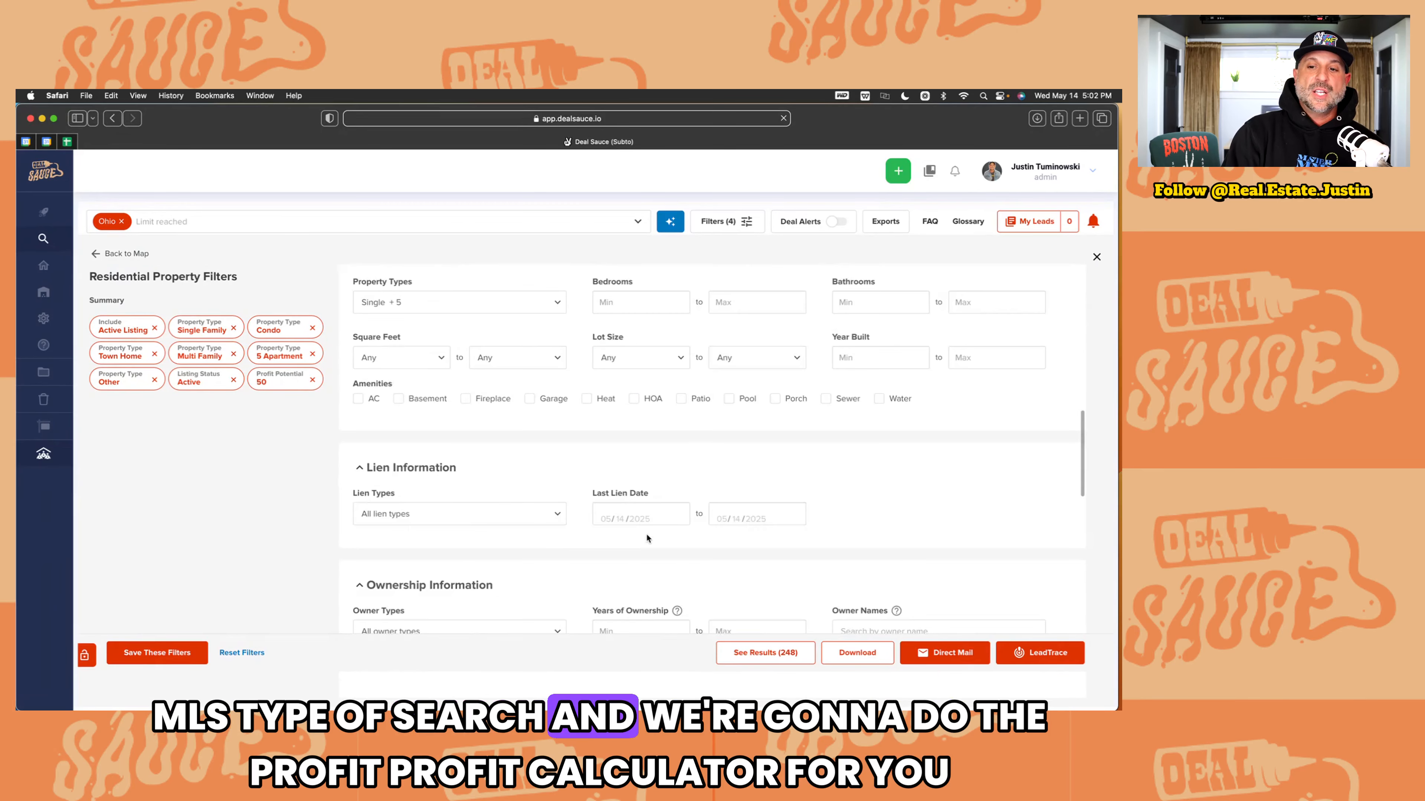
scroll(647, 536, down, 5)
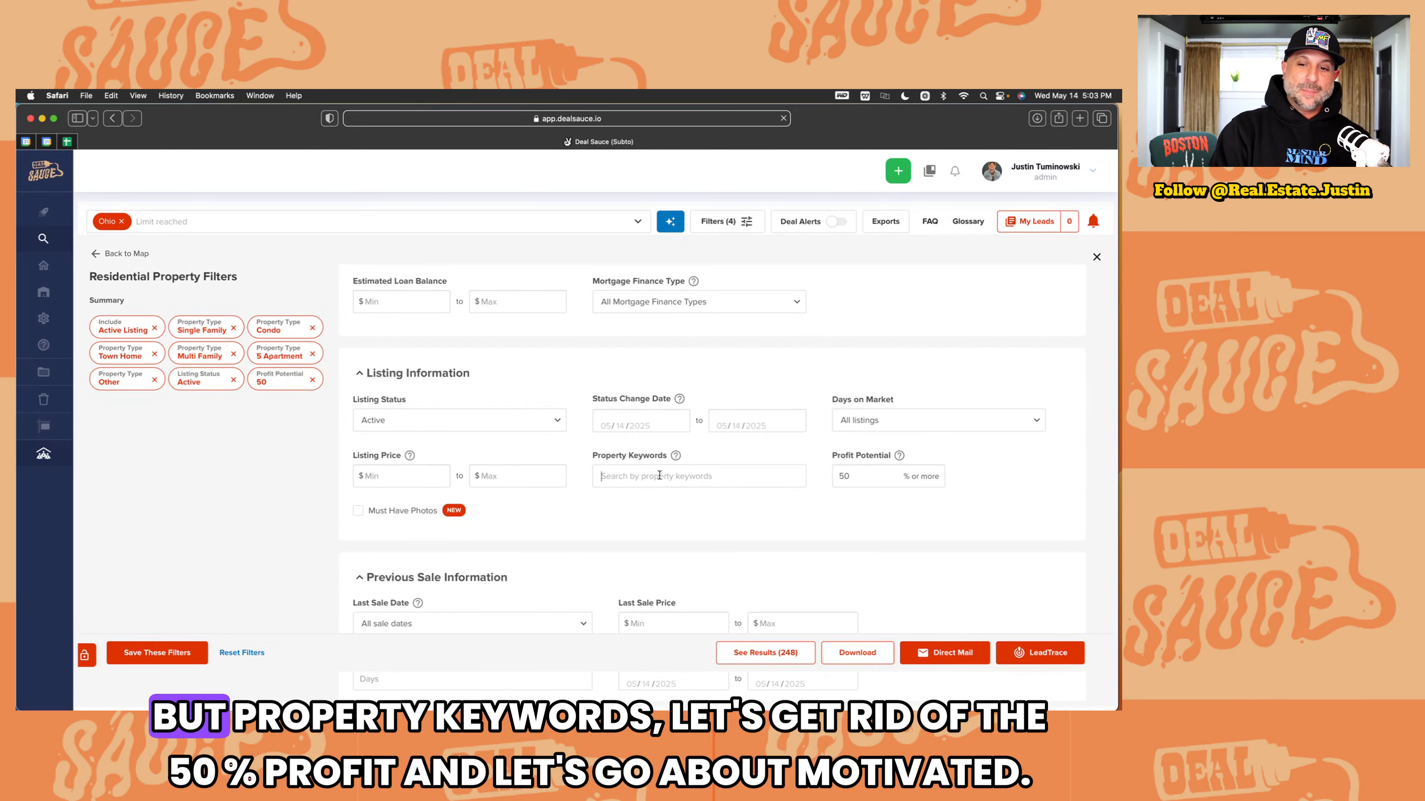
drag(860, 475, 836, 478)
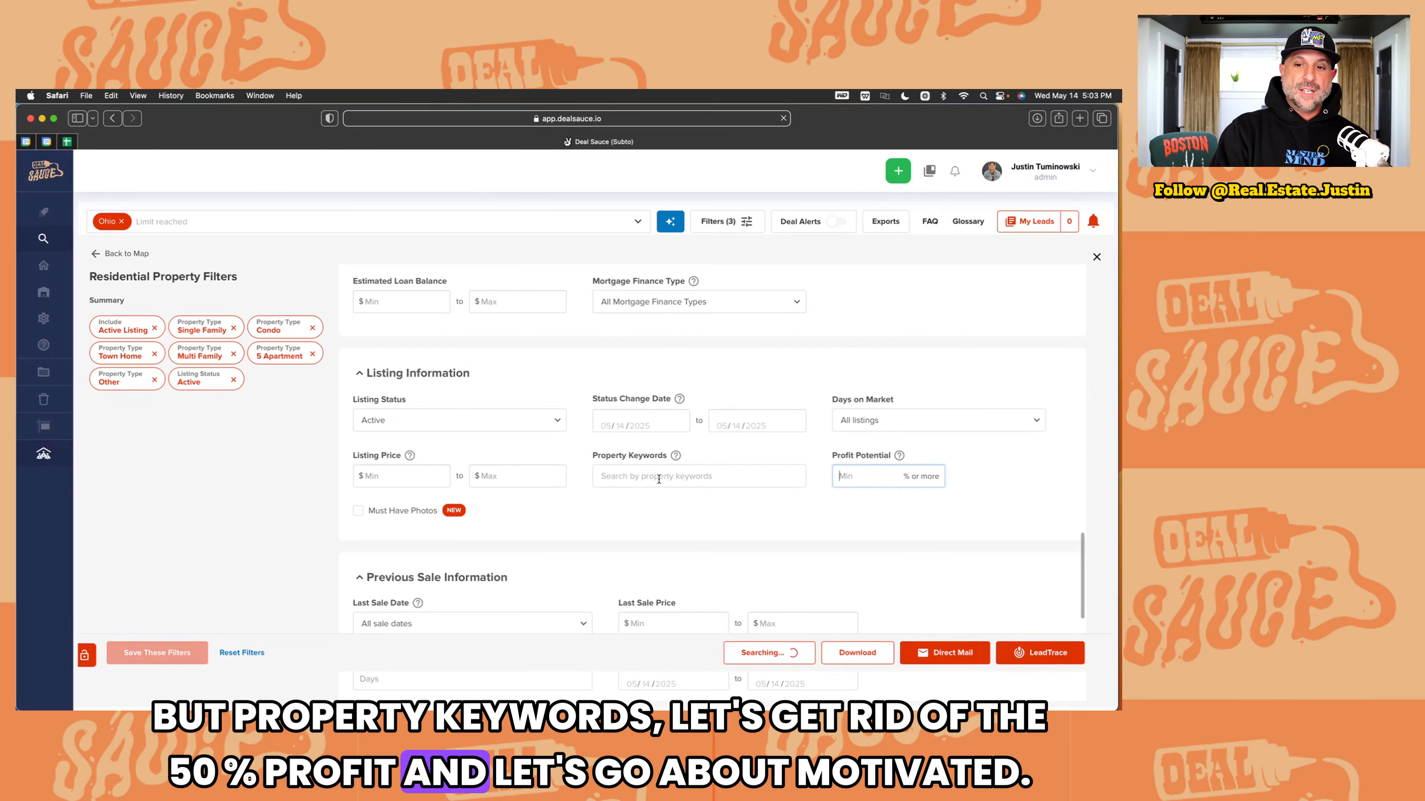
text(mo)
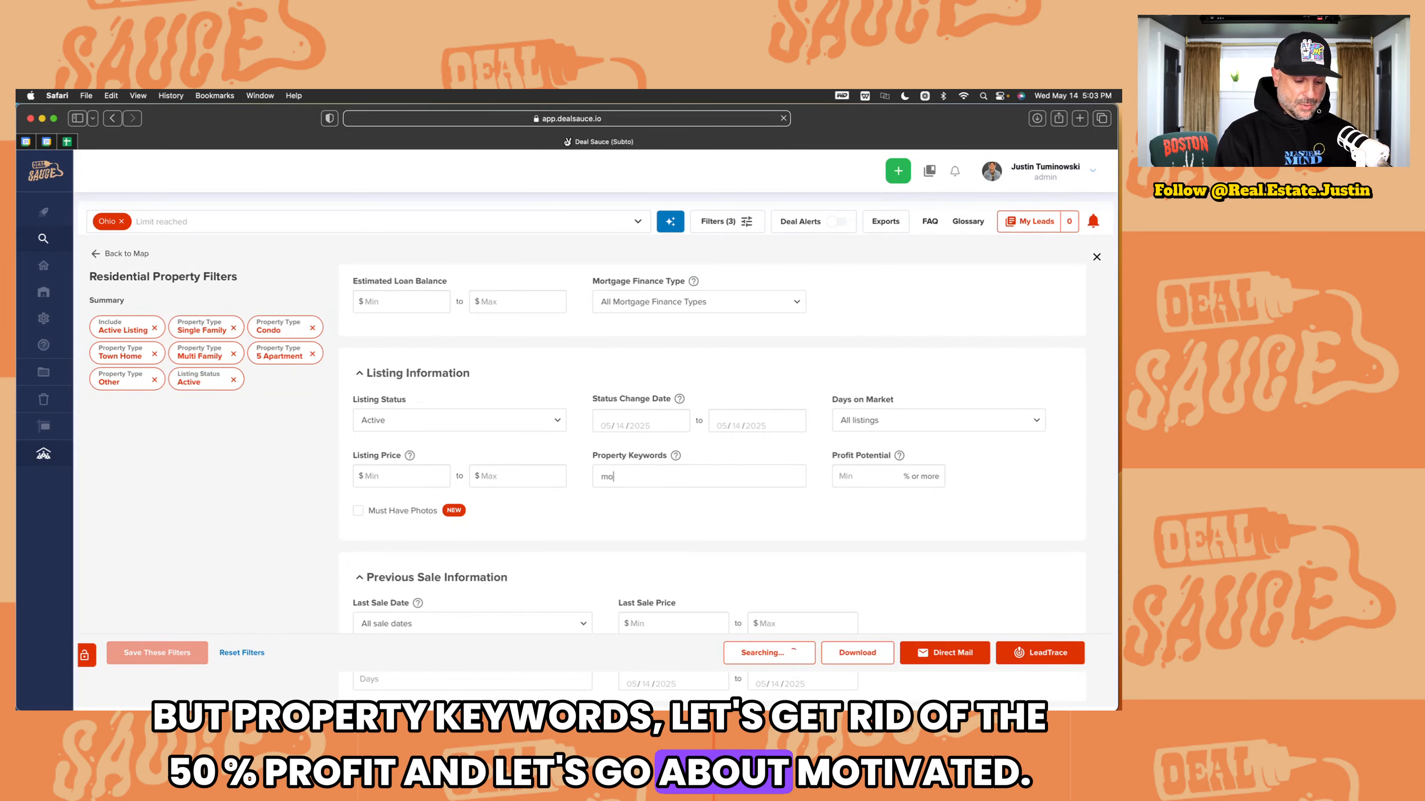
text(tivated)
key(Return)
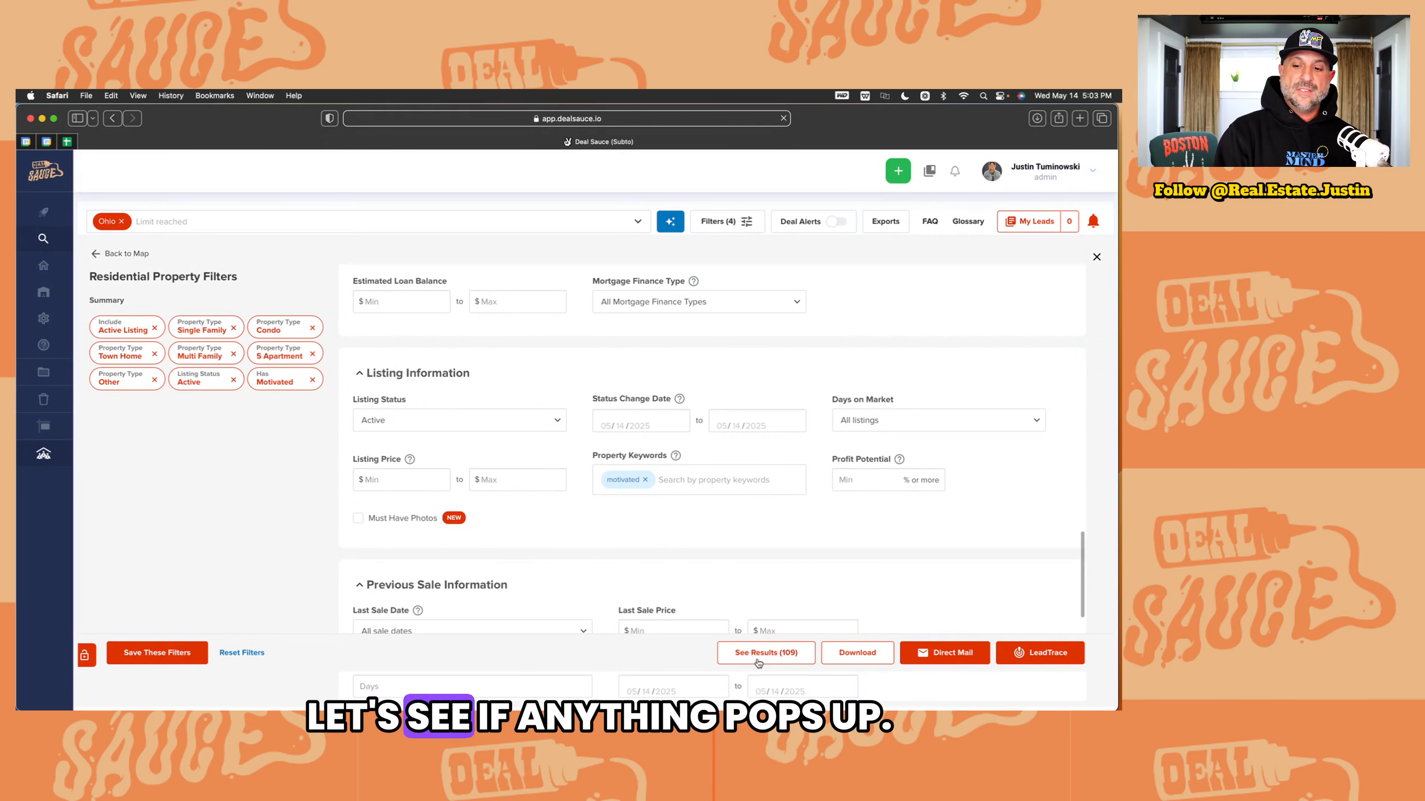
click(782, 653)
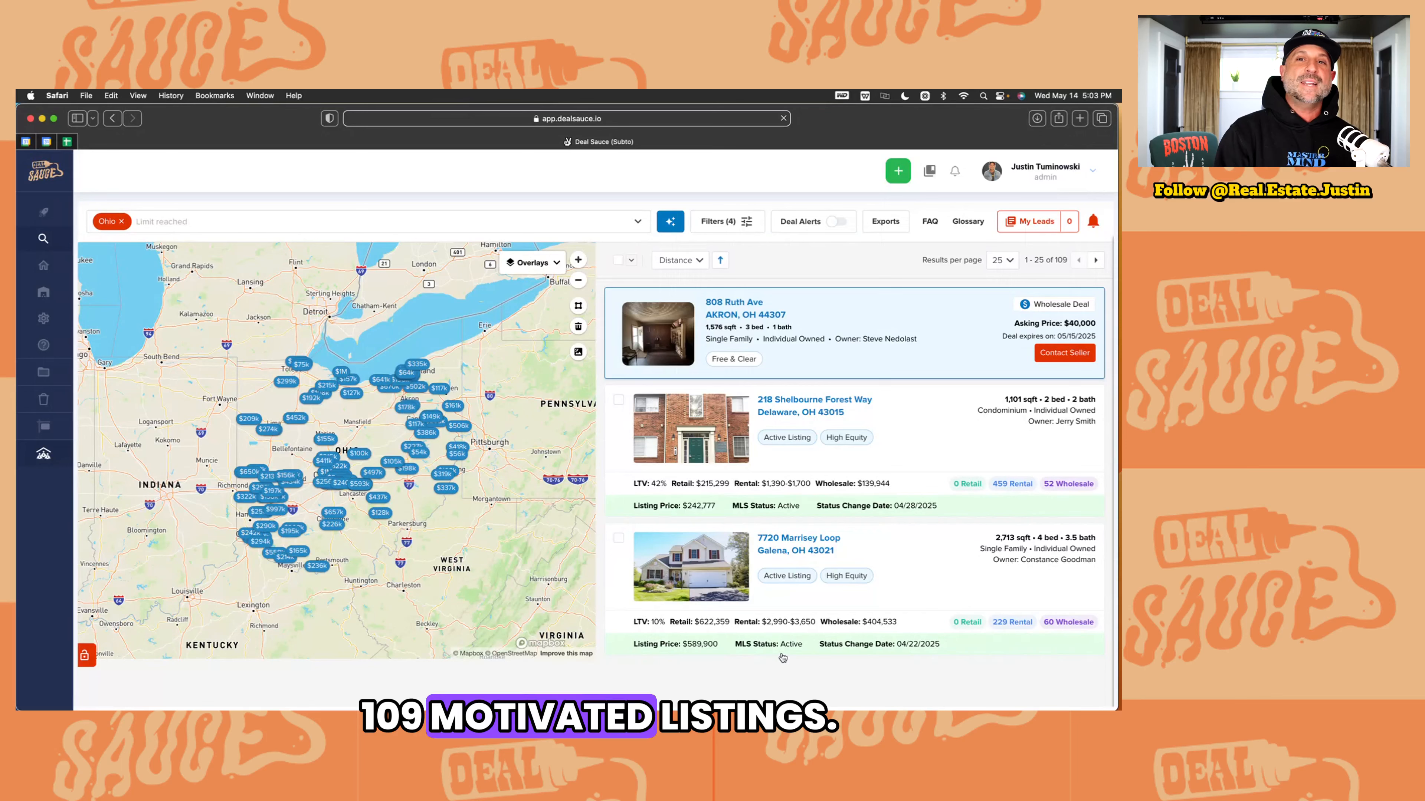
scroll(702, 595, down, 10)
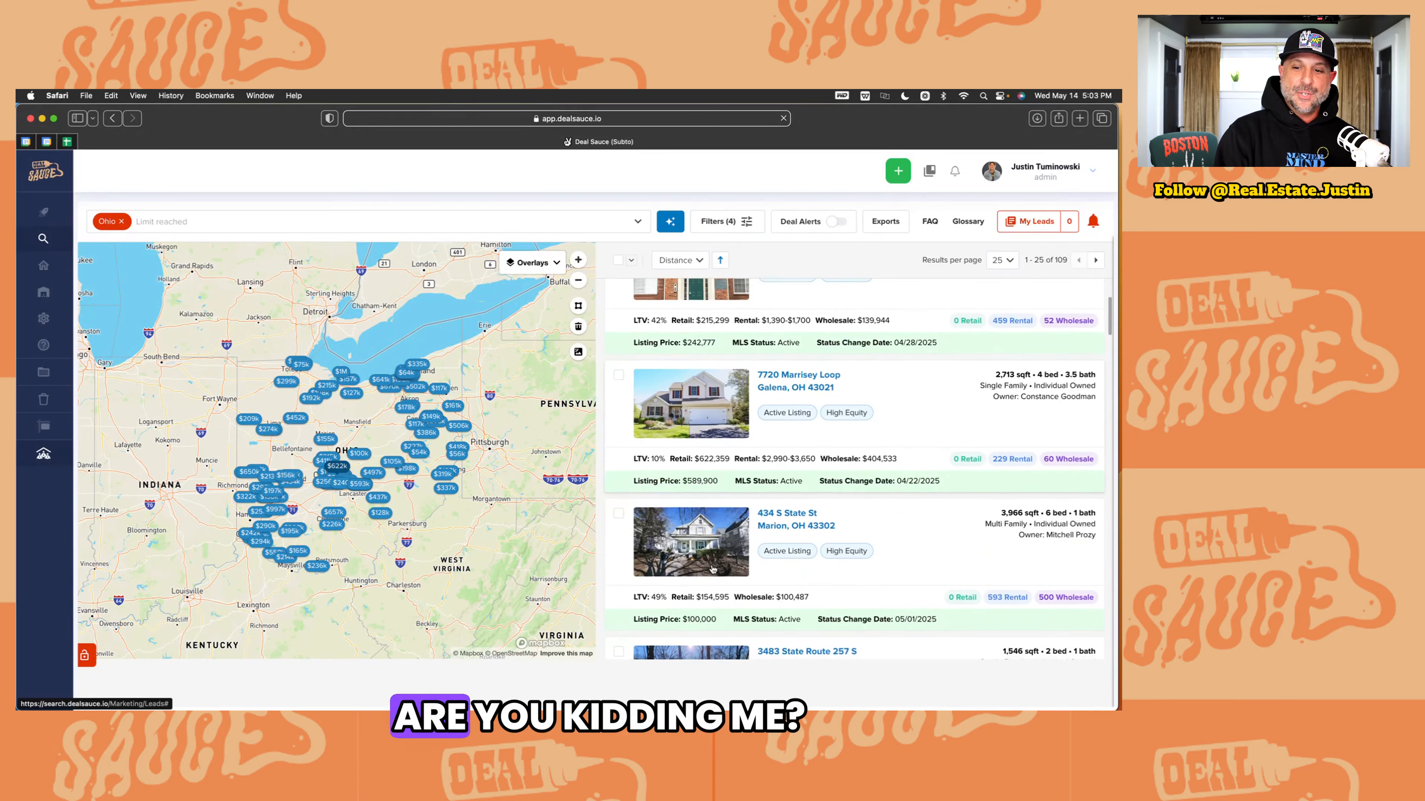
scroll(712, 568, down, 15)
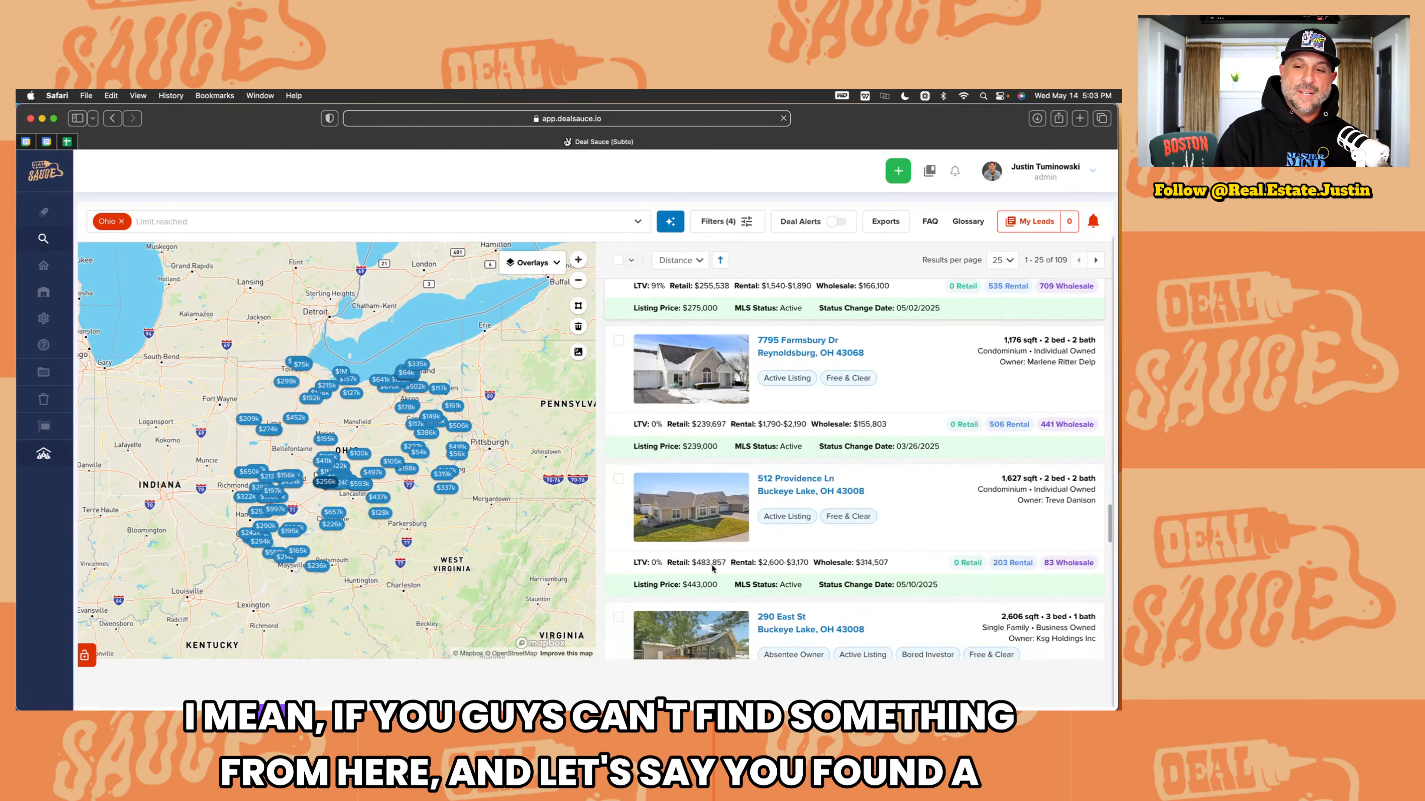
scroll(712, 568, down, 5)
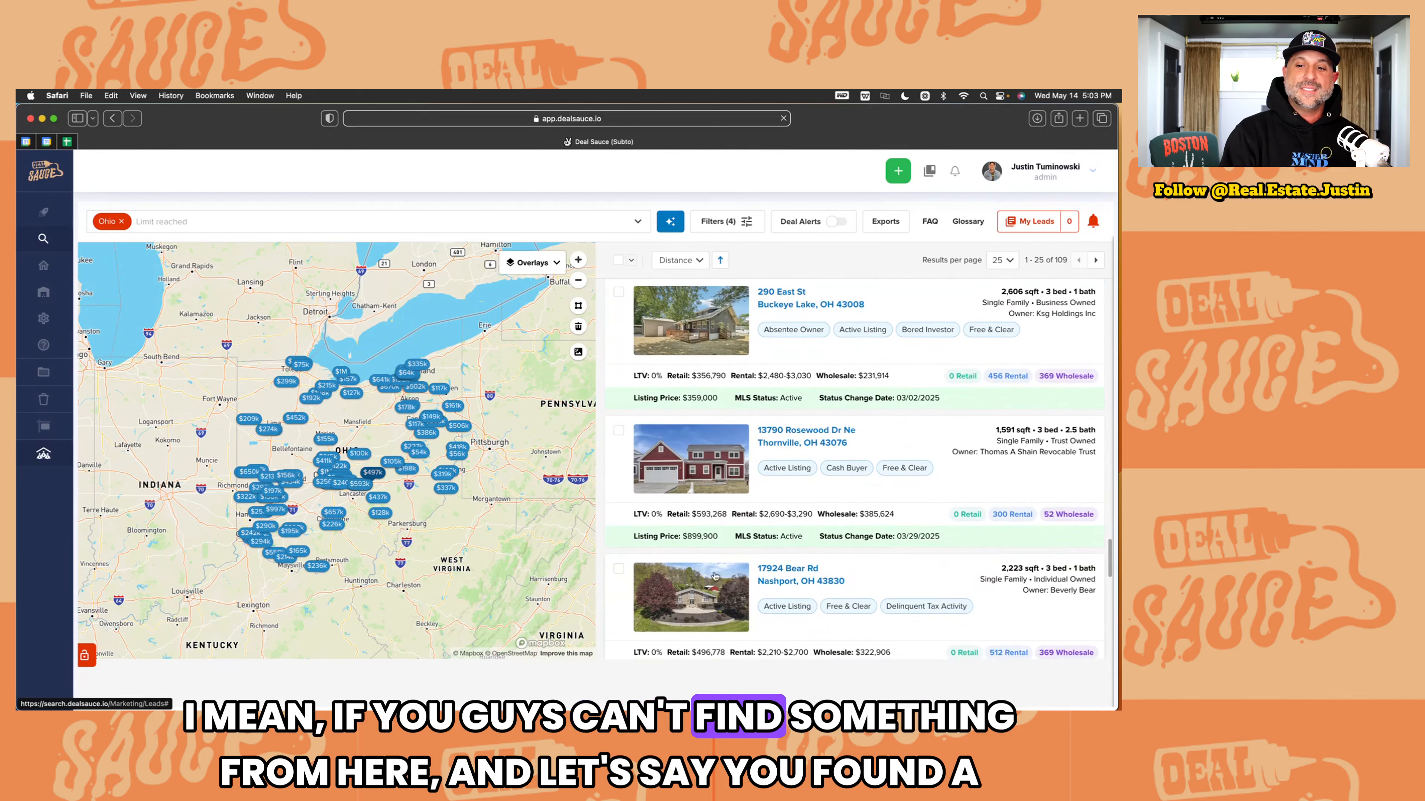
click(783, 580)
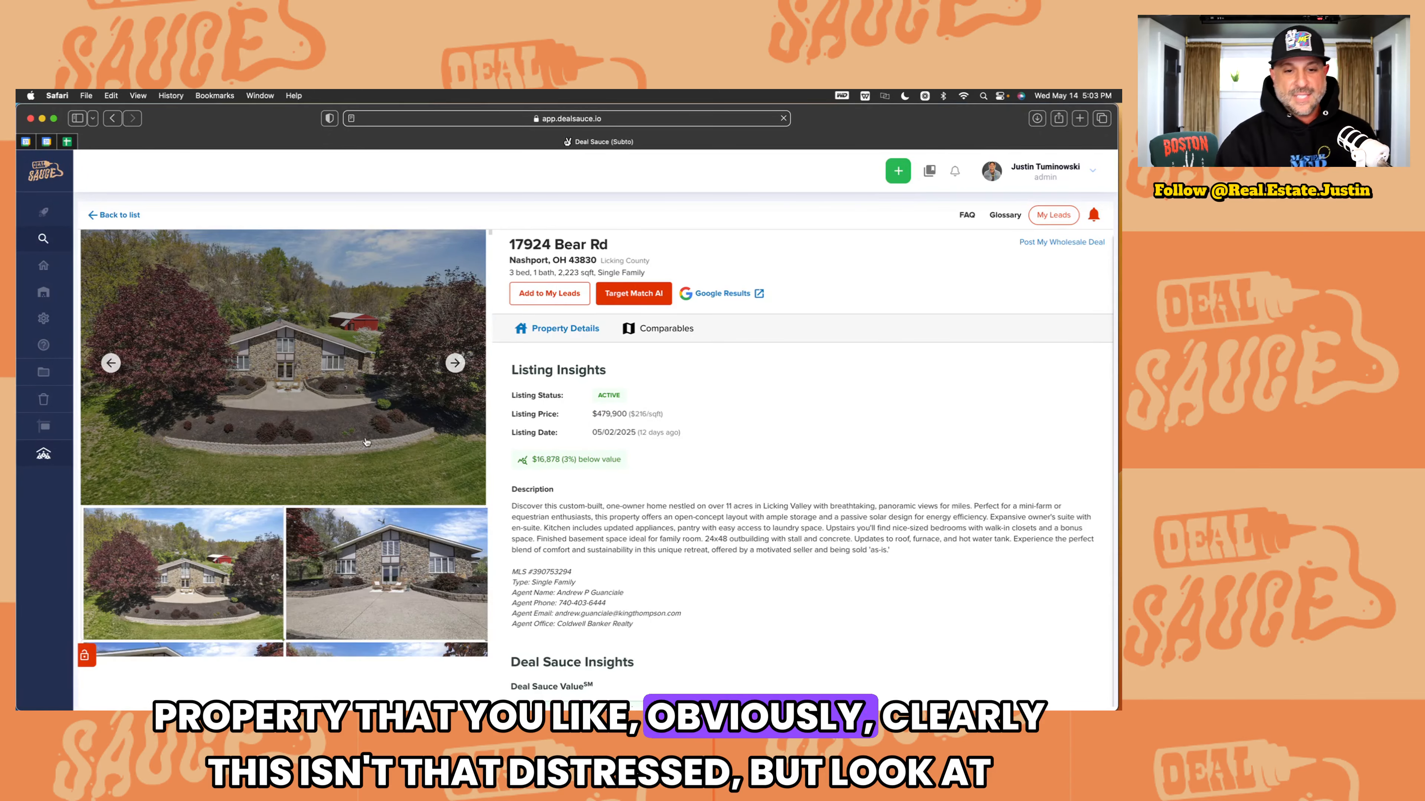
Step: Highlight the listing agent's name, phone number and e-mail in the description
scroll(745, 589, down, 3)
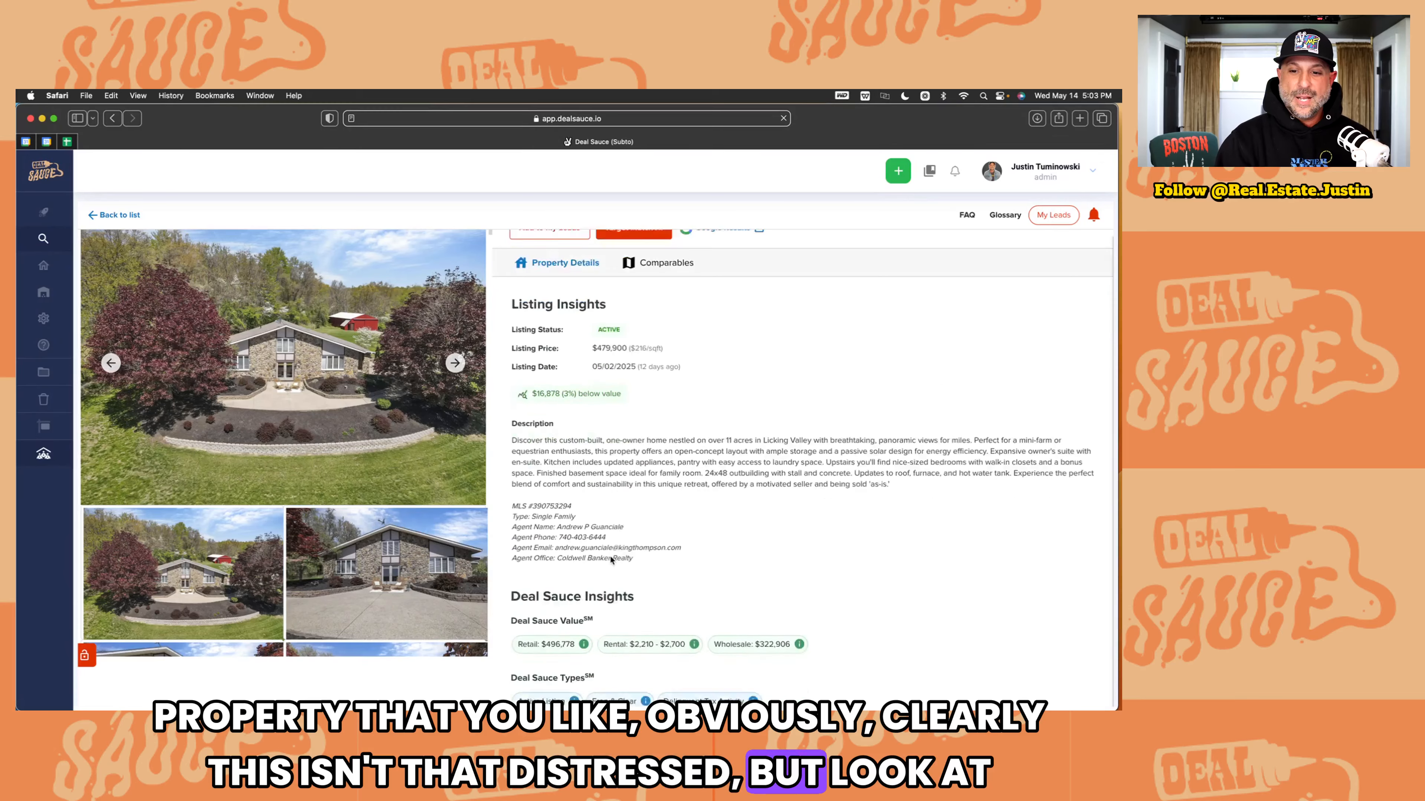
scroll(606, 391, up, 5)
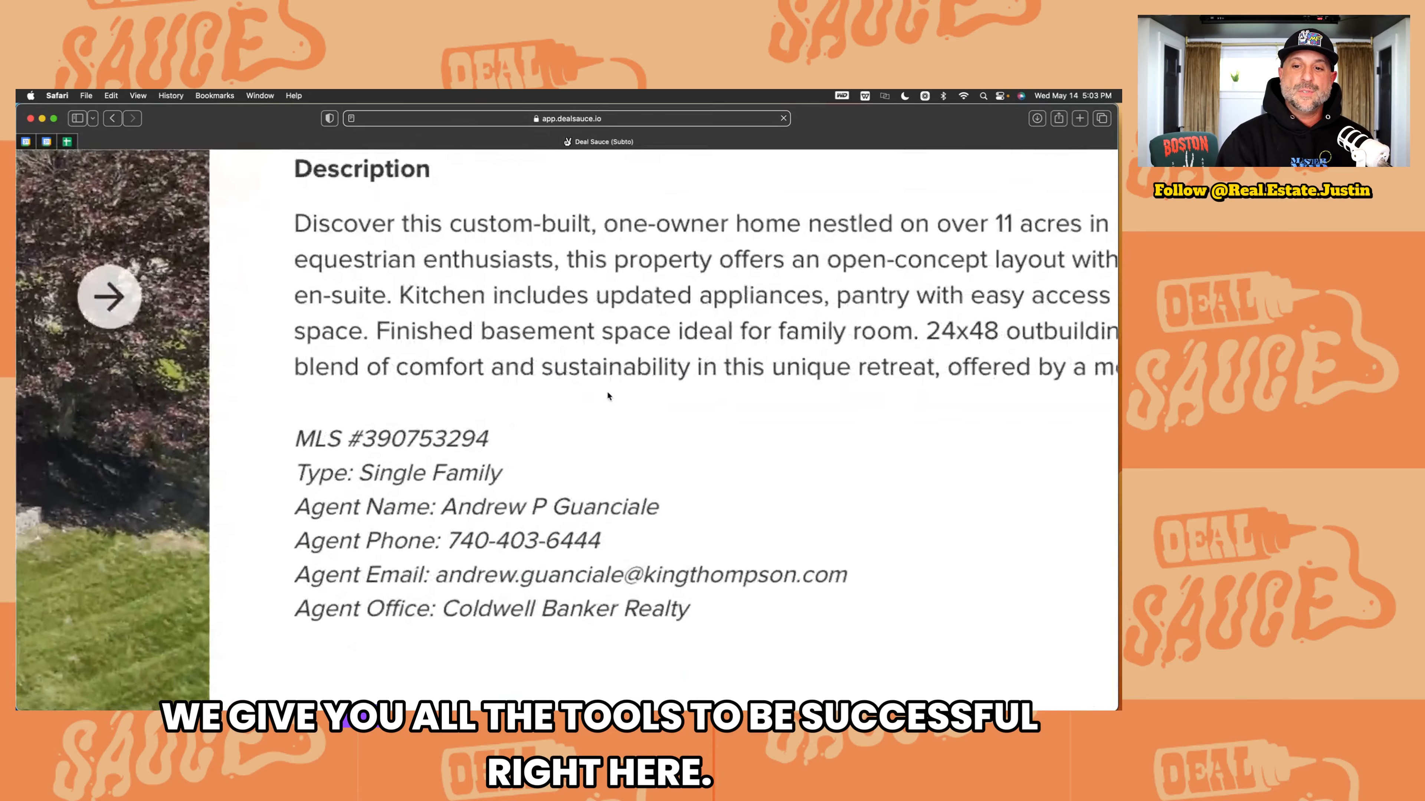
scroll(452, 275, down, 5)
drag(453, 275, 606, 299)
drag(464, 308, 603, 313)
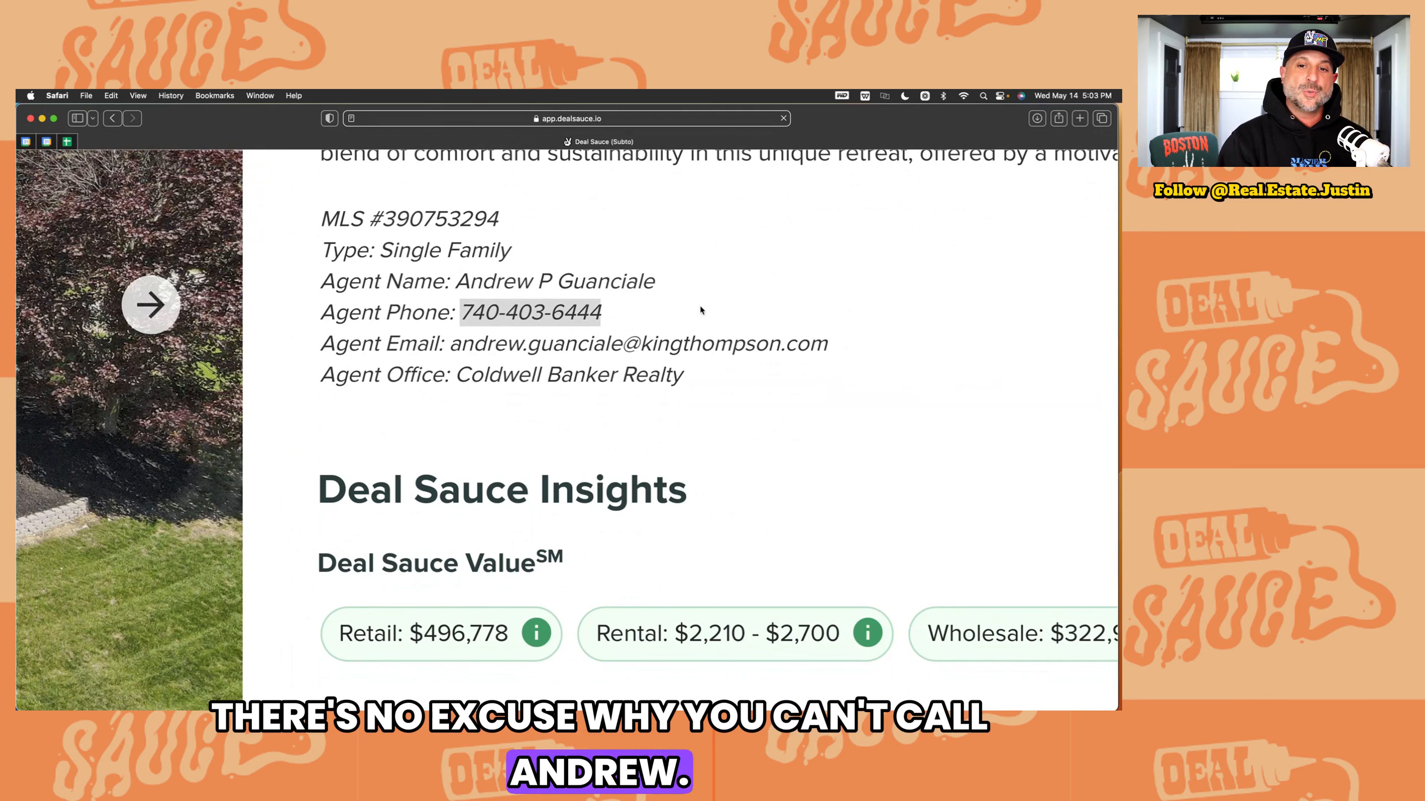
drag(452, 344, 979, 344)
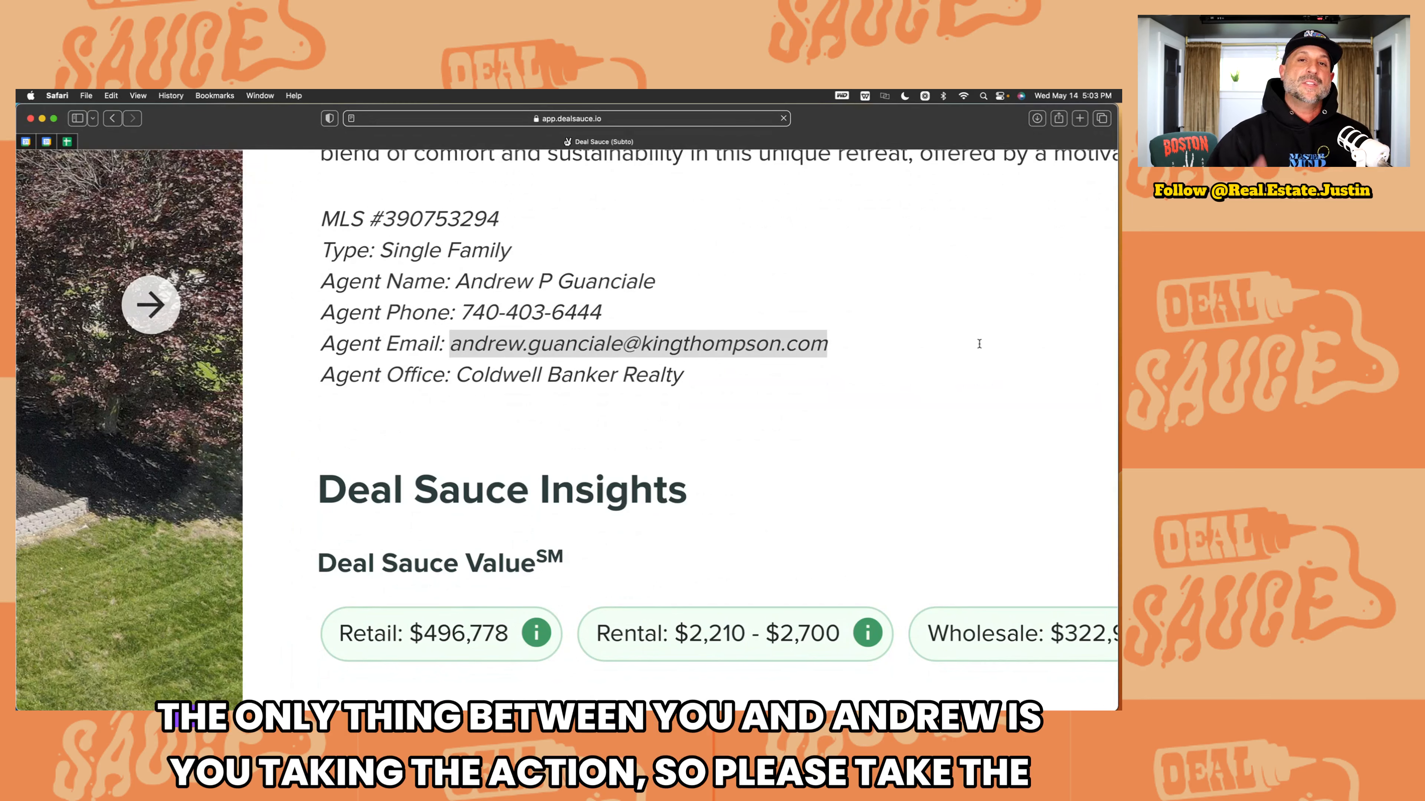